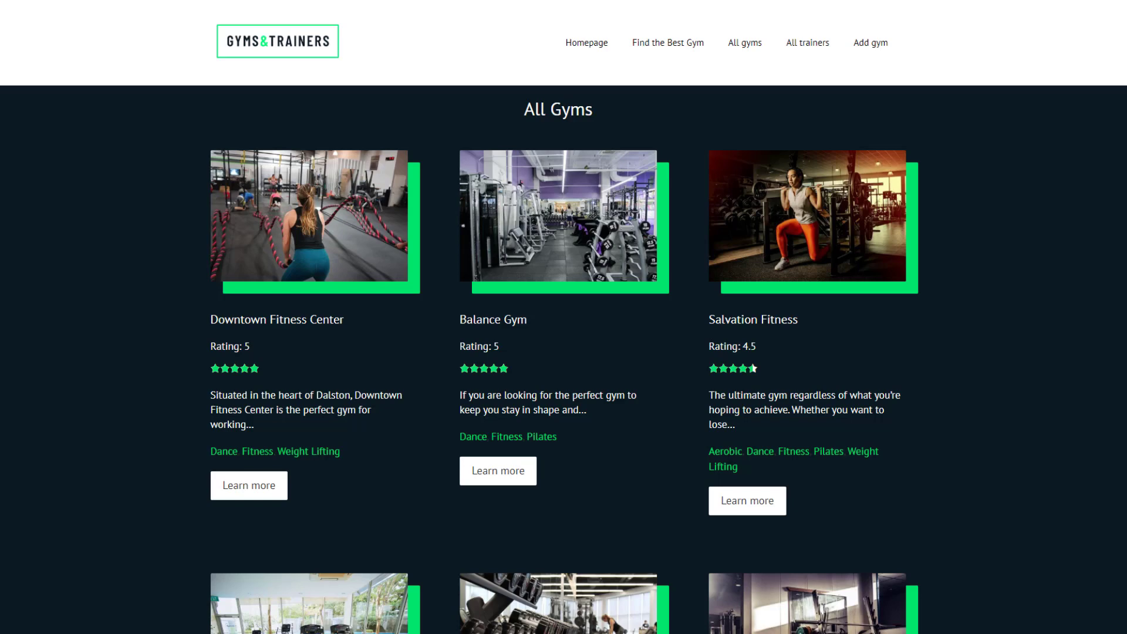
Step: Scroll down the All Gyms page to browse the listed gyms
scroll(563, 317, "down", 3)
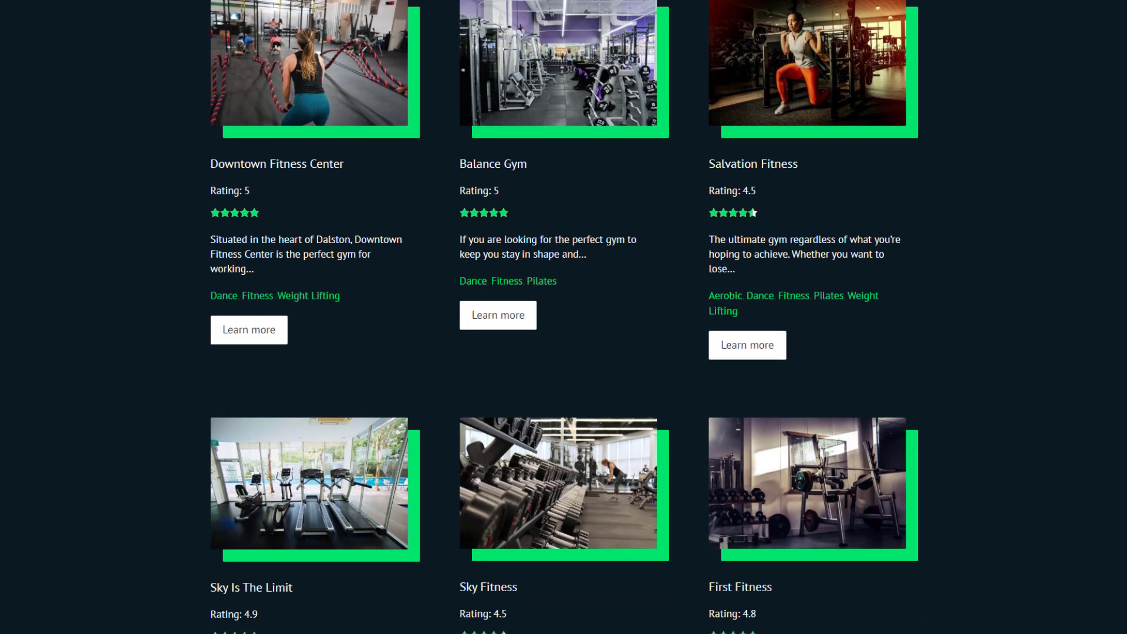
scroll(564, 317, "down", 4)
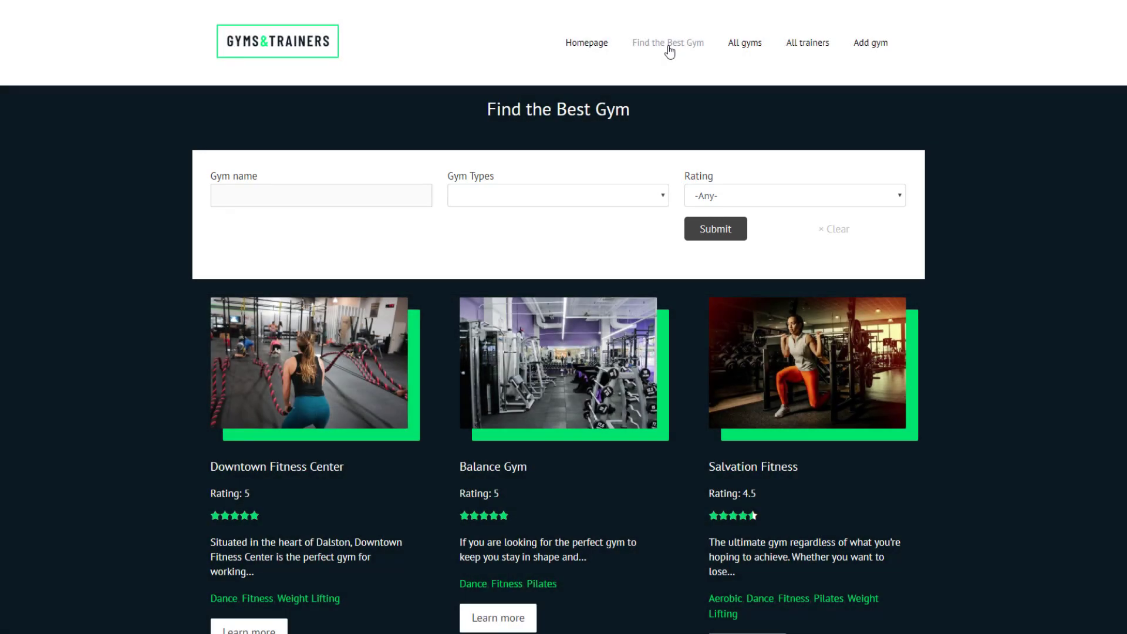
Step: Filter the gym search to the Aerobic gym type and submit it
left_click(641, 195)
left_click(634, 226)
left_click(722, 236)
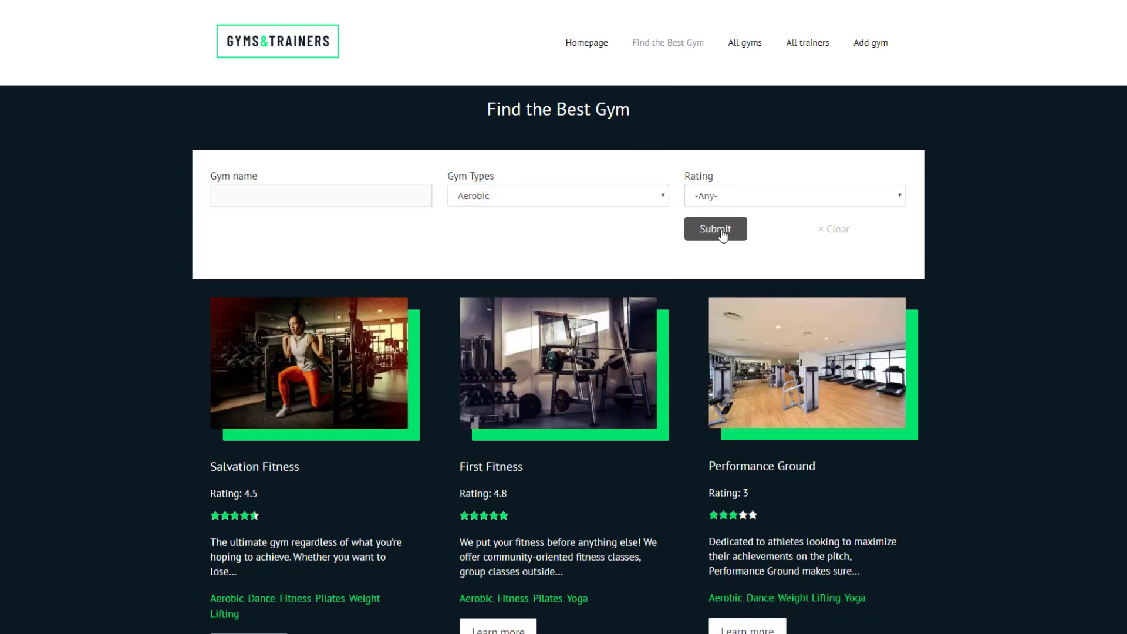
scroll(723, 236, "down", 2)
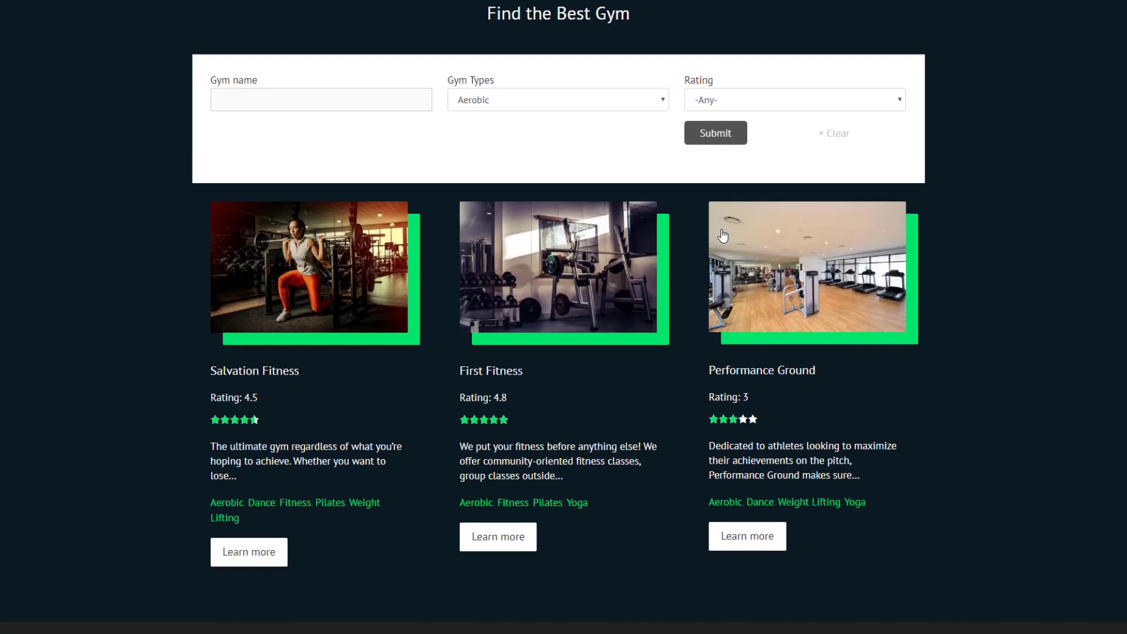
scroll(723, 236, "up", 2)
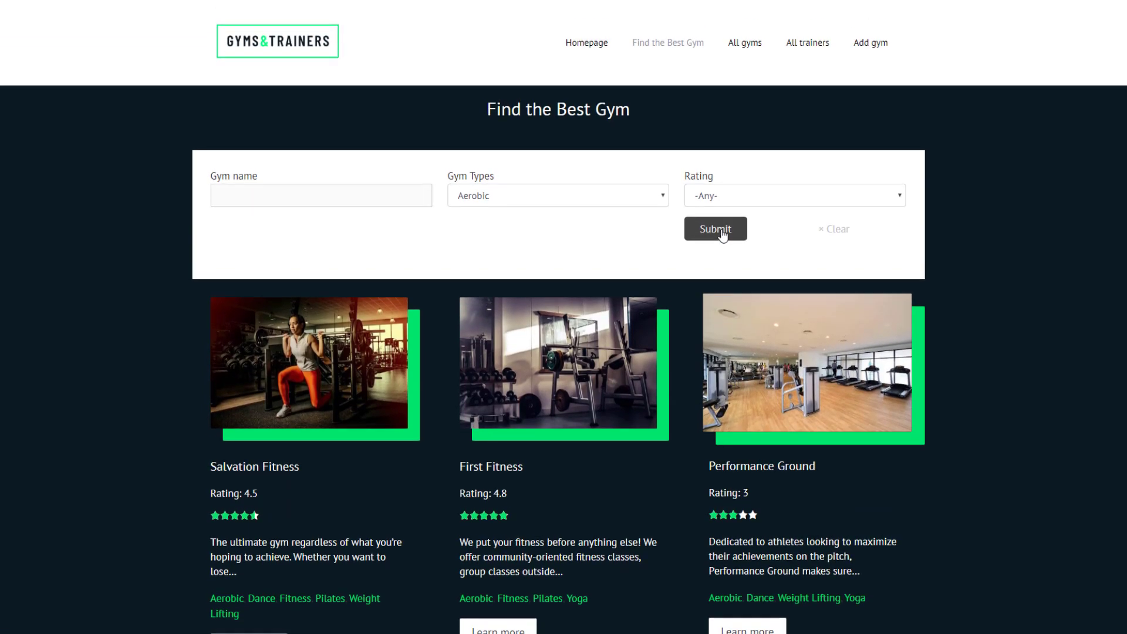
Step: Add a '4 and above' rating filter and resubmit, leaving Salvation Fitness and First Fitness
left_click(741, 195)
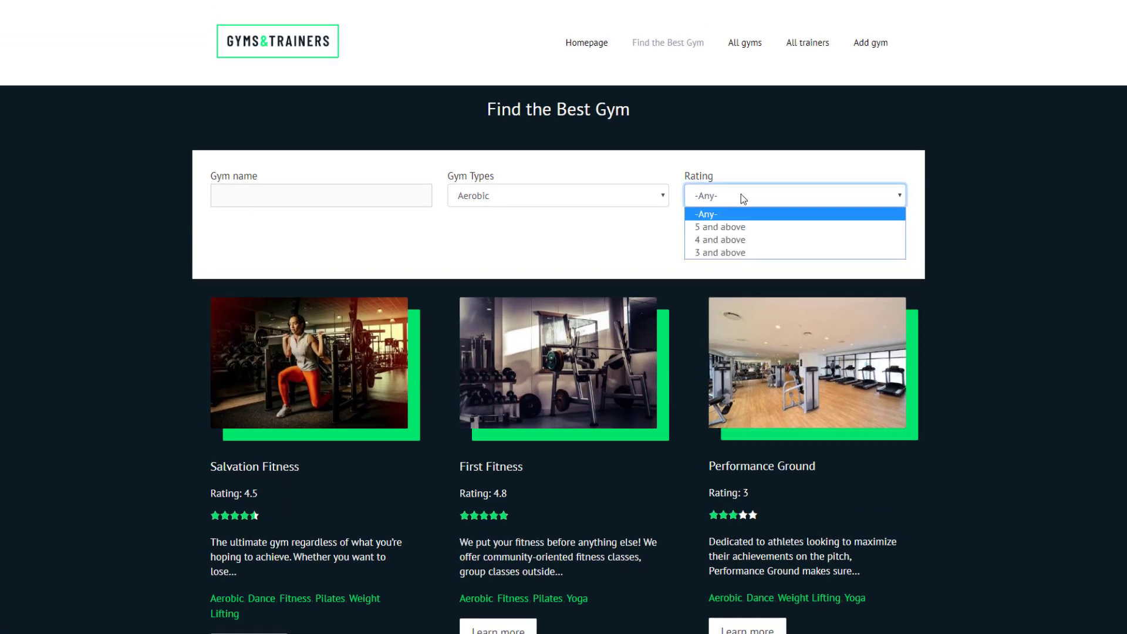
left_click(738, 239)
left_click(716, 235)
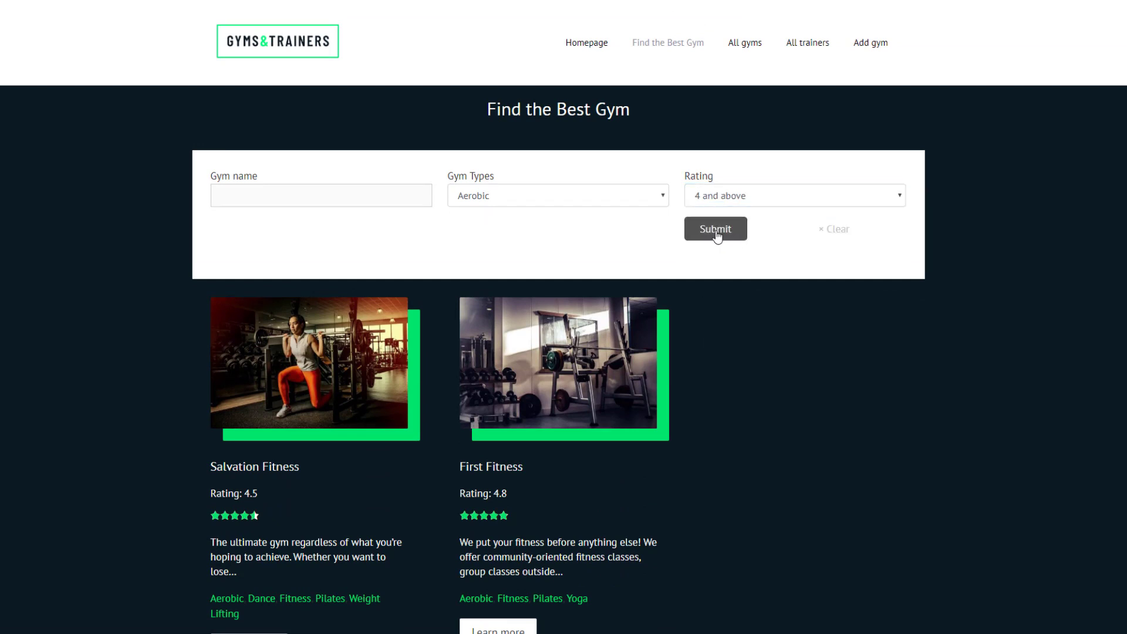
scroll(716, 235, "down", 2)
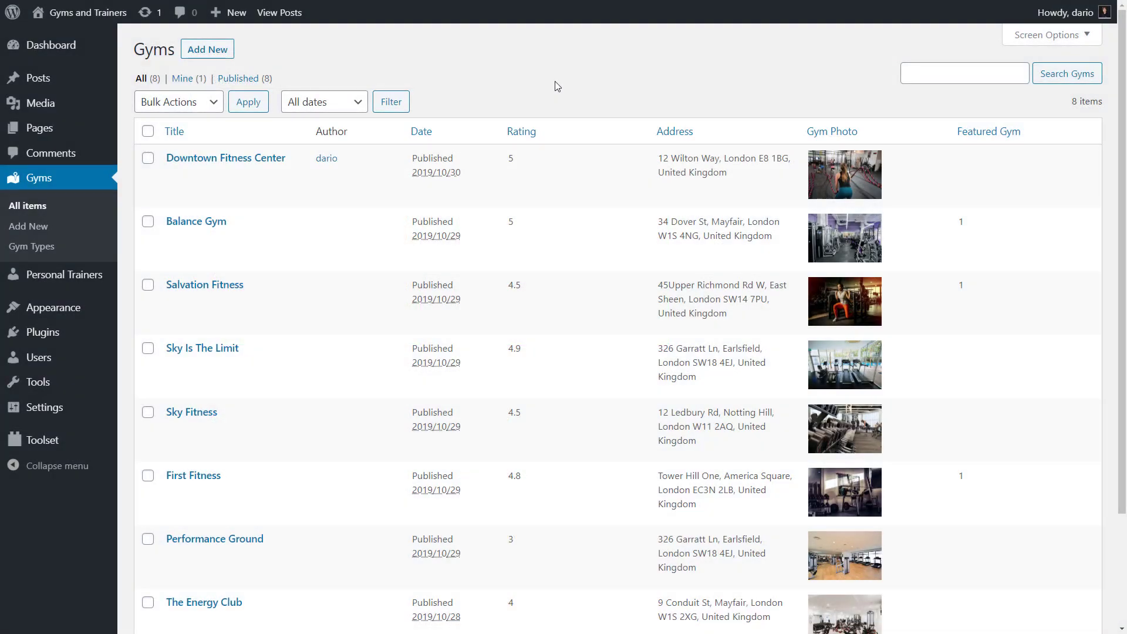
Step: Open Downtown Fitness Center for editing and scroll down to its Gym Photo fields
left_click(260, 158)
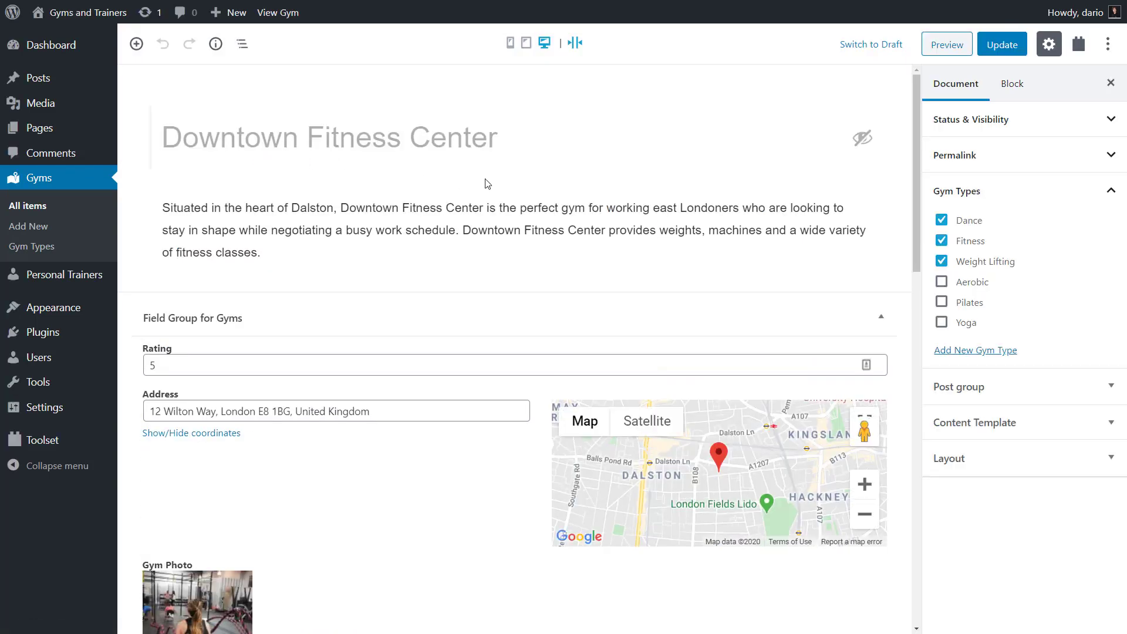
left_click_drag(911, 189, 917, 270)
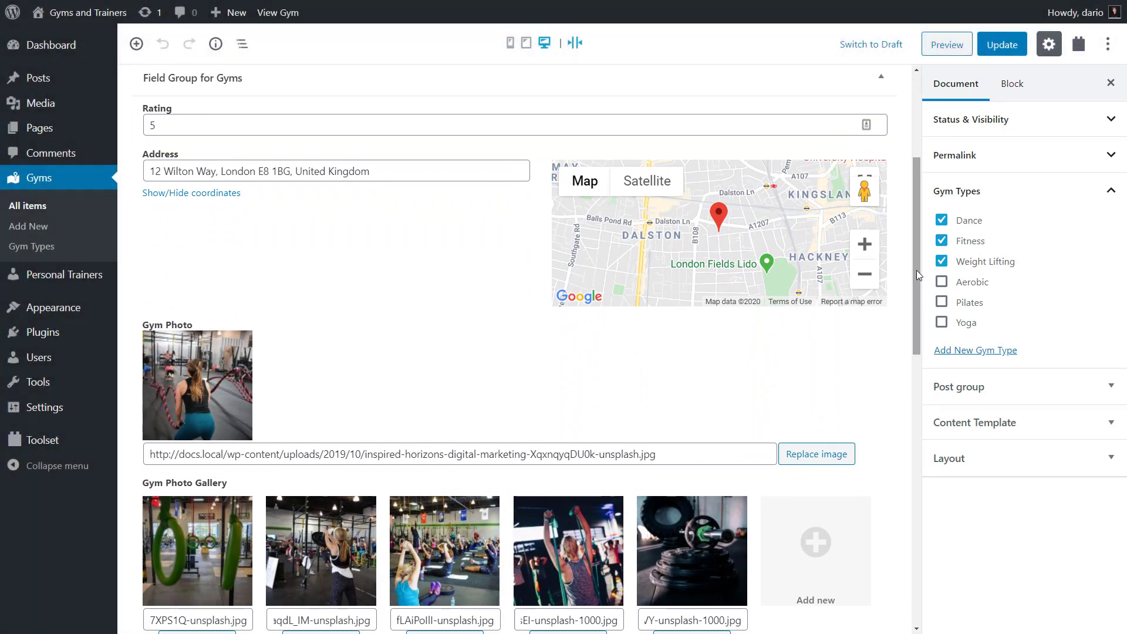
Step: Start a new page titled 'Find your perfect gym'
mouse_move(73, 134)
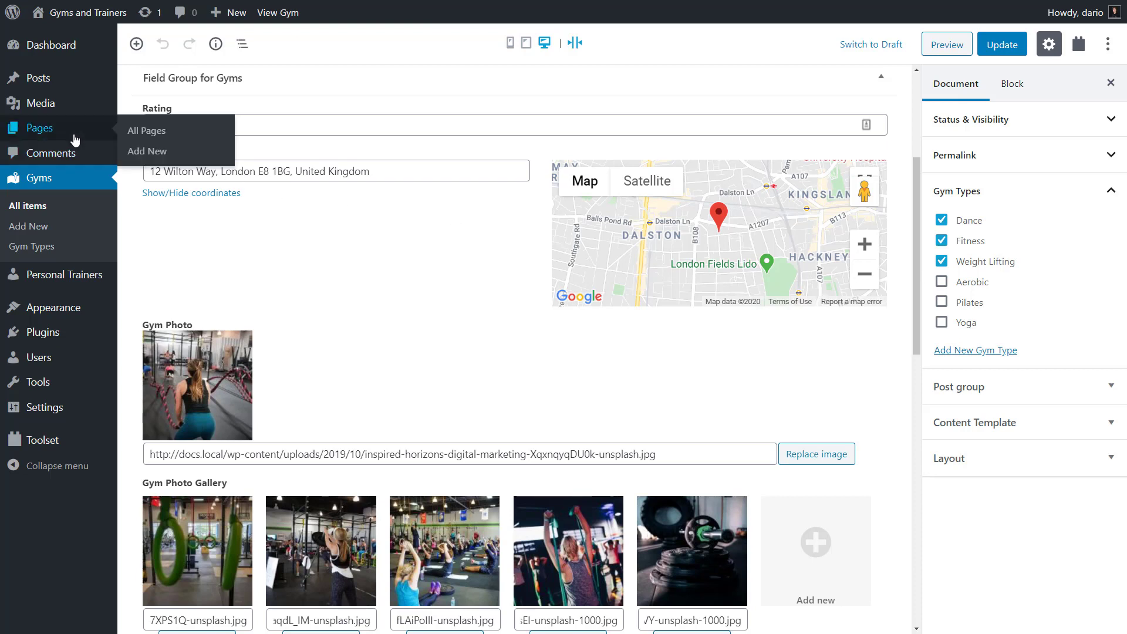
left_click(145, 153)
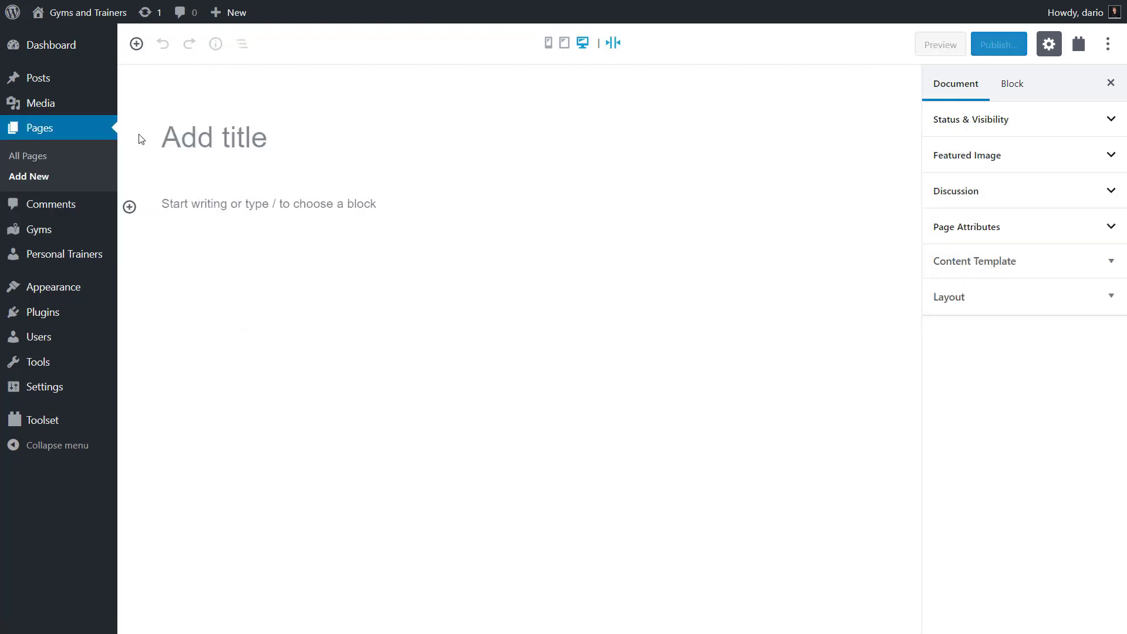
type("Find your perfect gym")
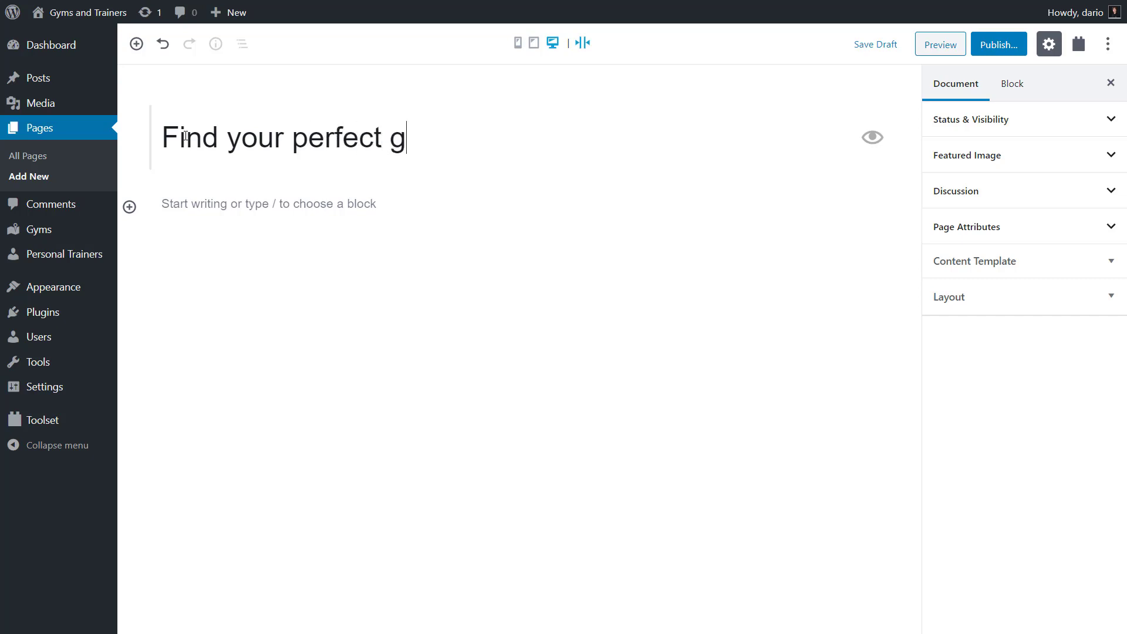
Step: Insert a Toolset View block and create a new View named 'Search Gyms'
left_click(130, 207)
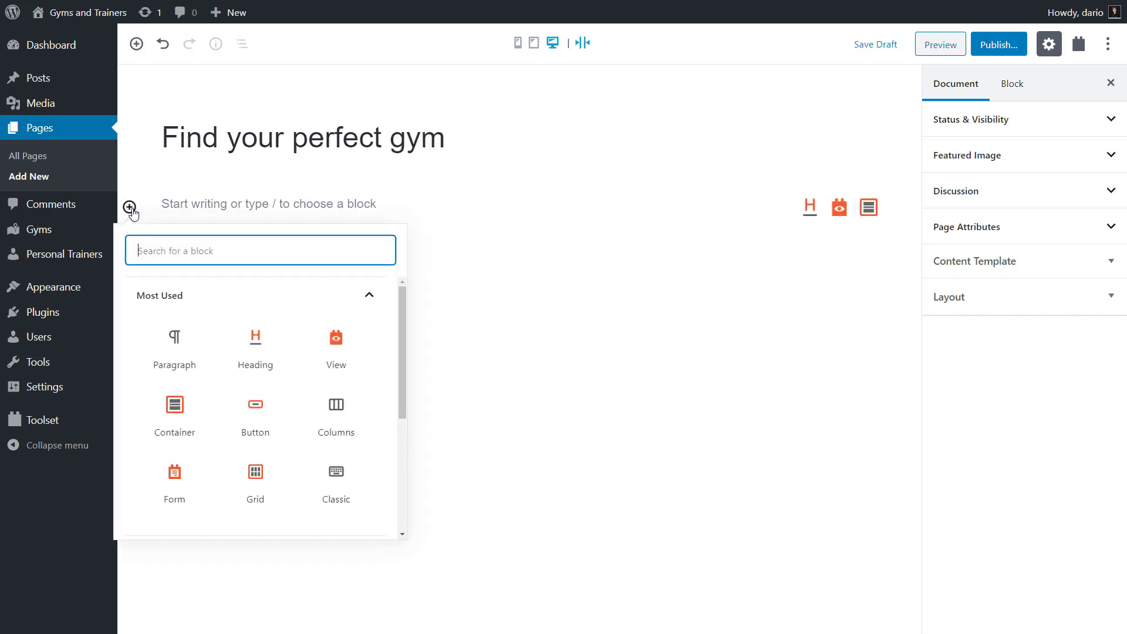
left_click(327, 352)
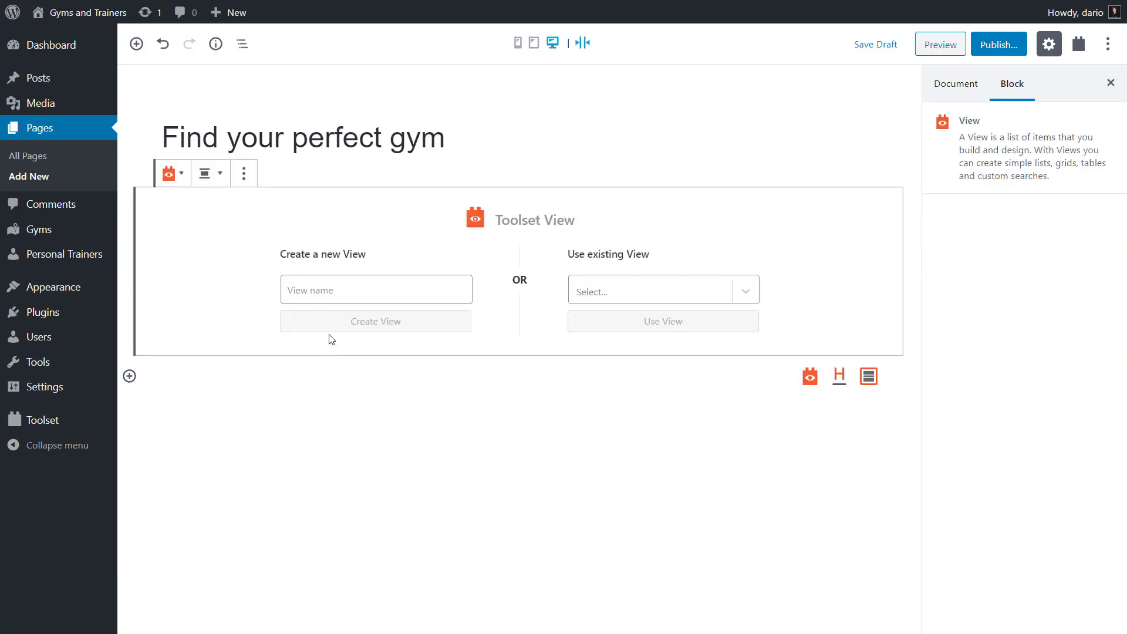
left_click(345, 291)
type("Search Gyms")
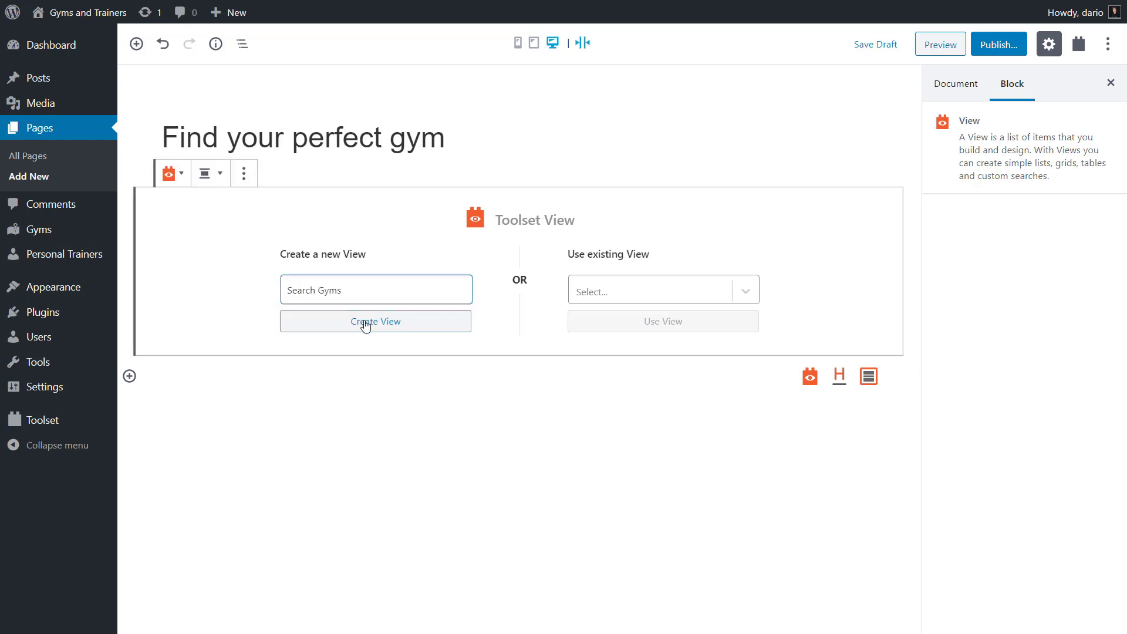
left_click(365, 321)
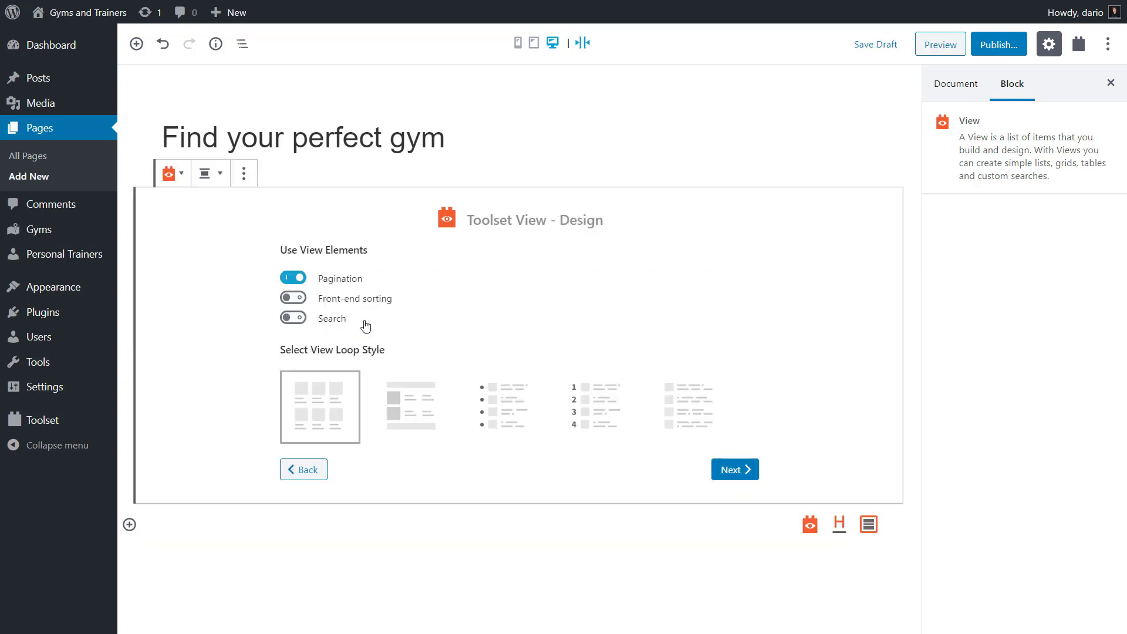
Step: Enable search for the View and set it to list Gyms
left_click(293, 318)
left_click(728, 470)
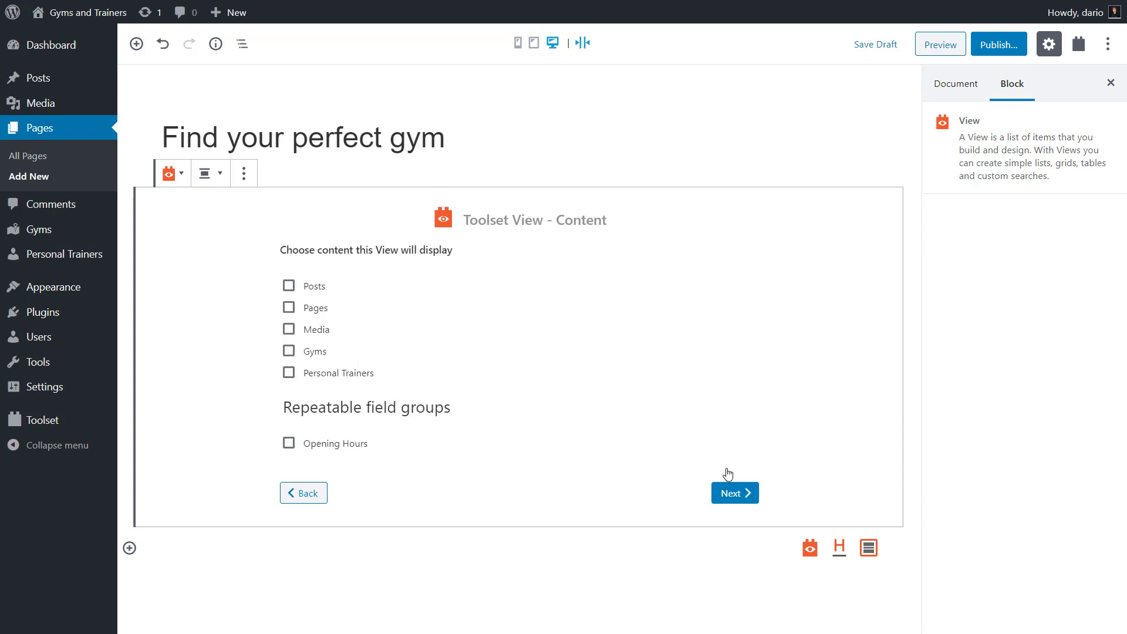
left_click(315, 355)
left_click(728, 493)
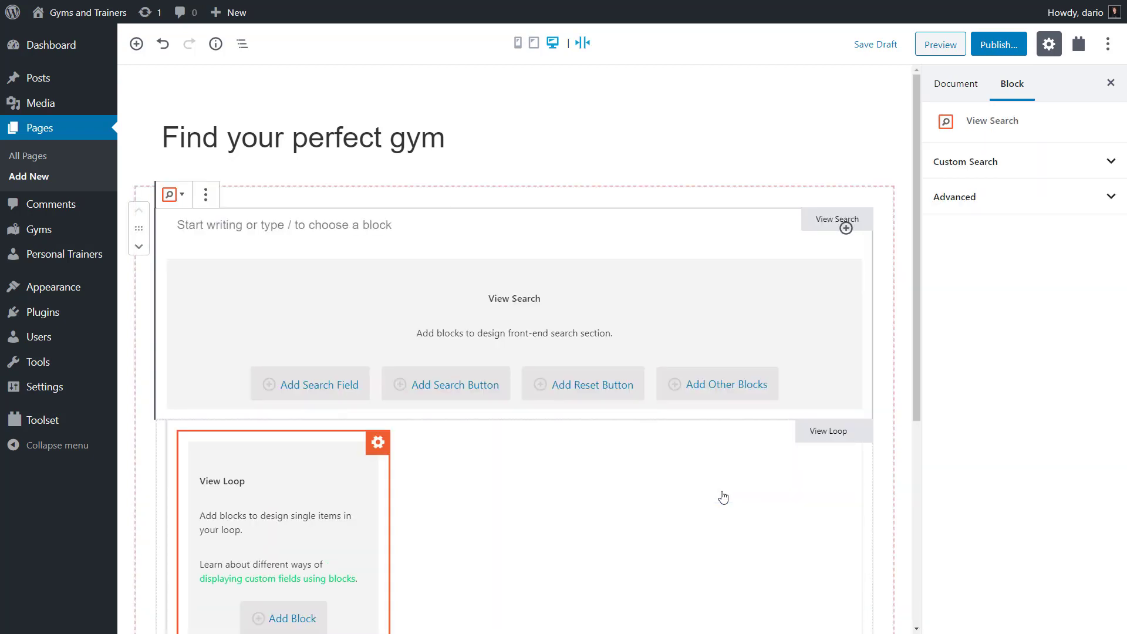
Step: Select the Gyms View's View Loop block and publish the page
left_click(724, 497)
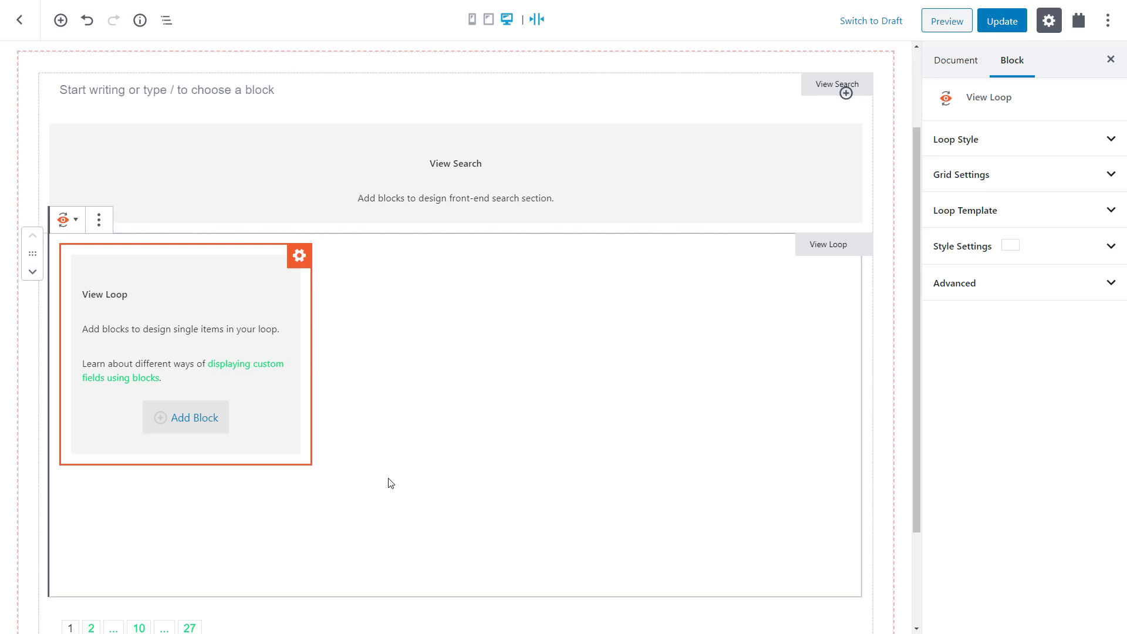
Step: Add a Toolset Image block to the loop, sourced dynamically from the Gyms field group's Gym Photo
left_click(214, 421)
scroll(210, 422, "down", 1)
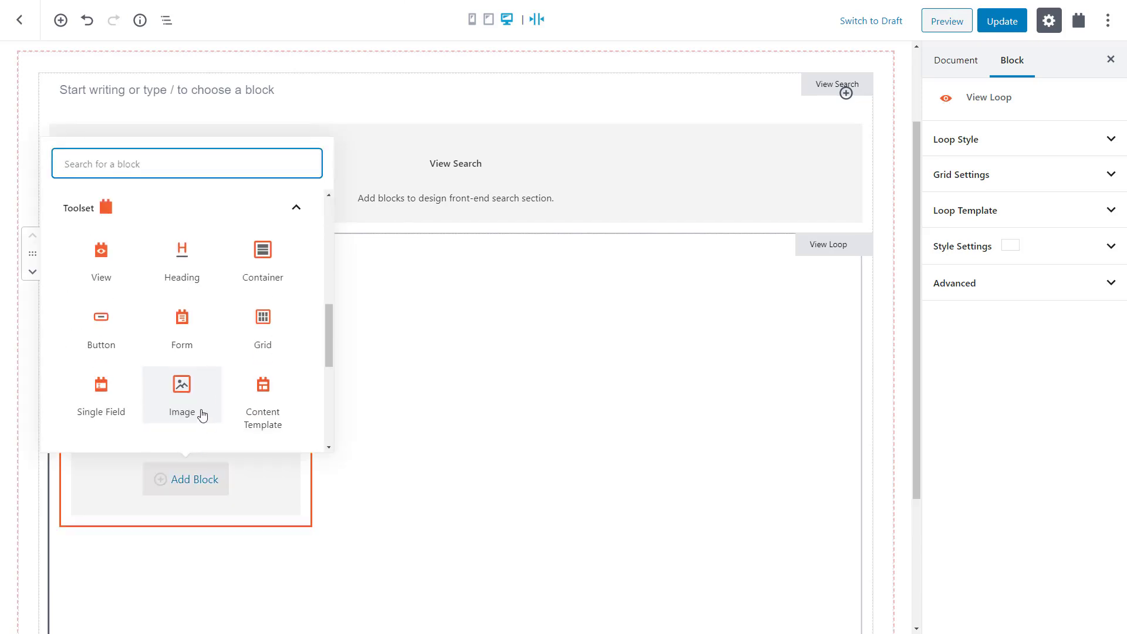
left_click(183, 387)
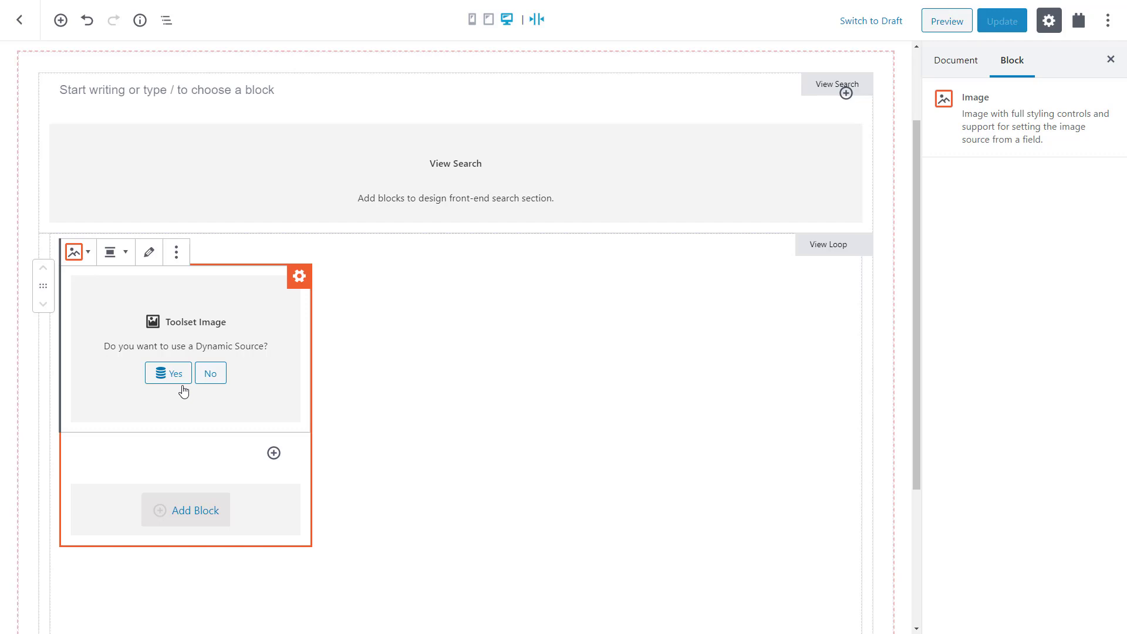
left_click(167, 374)
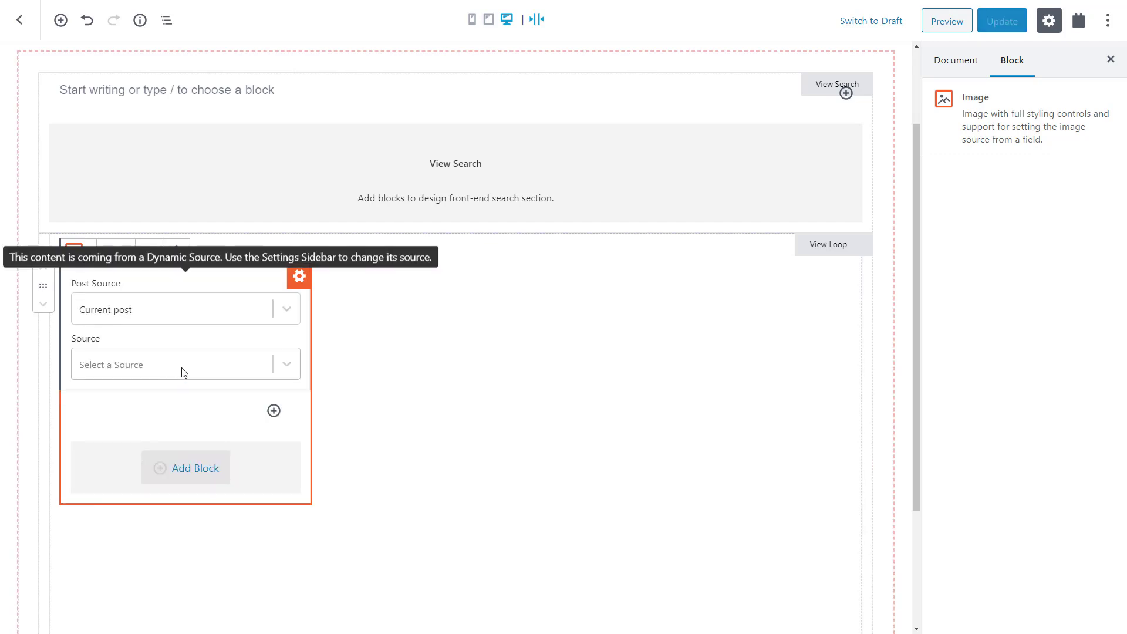
left_click(182, 372)
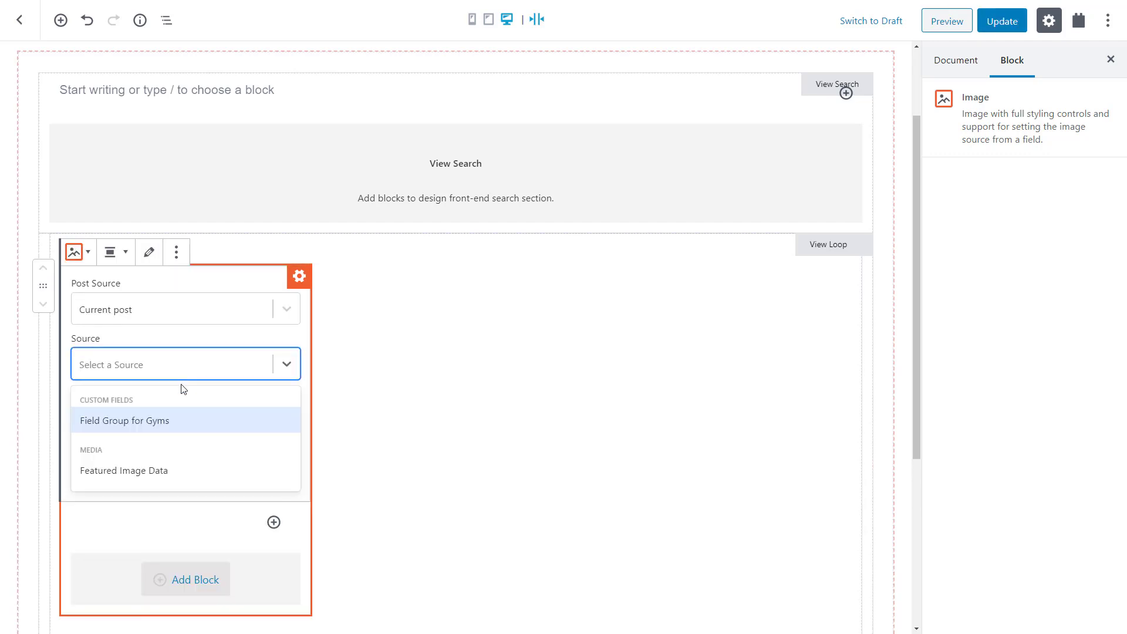
left_click(180, 421)
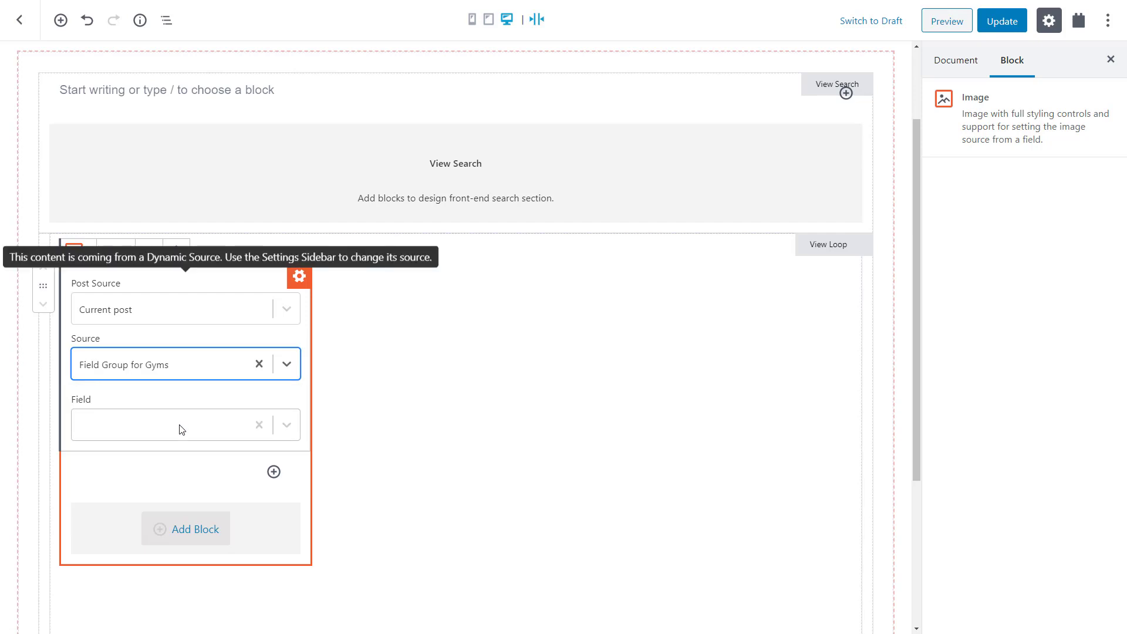
left_click(181, 428)
left_click(177, 463)
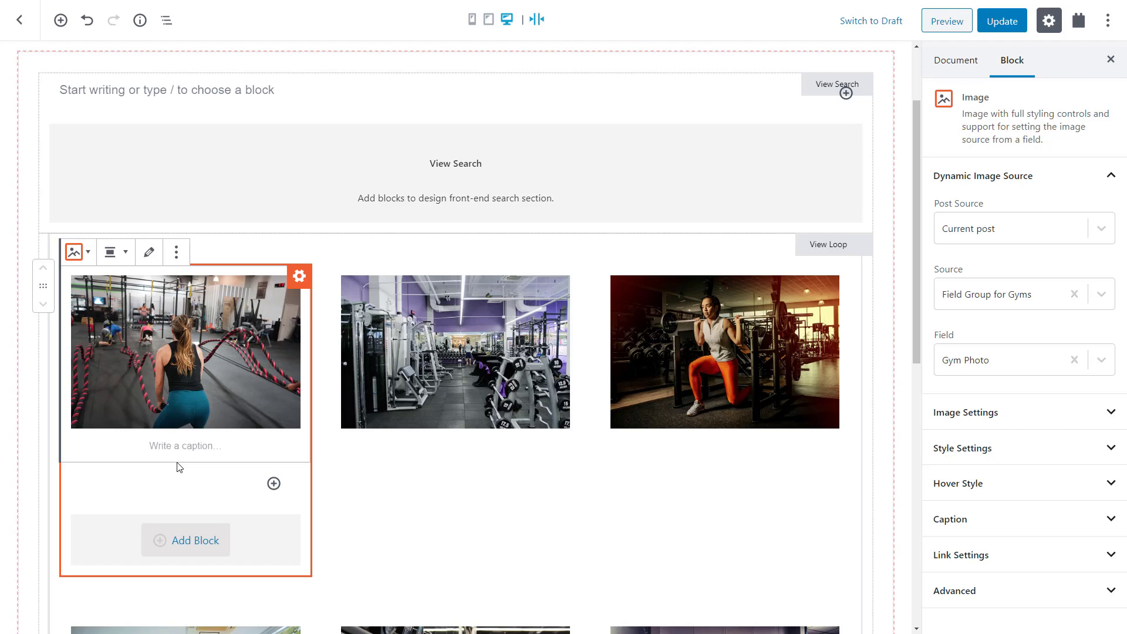
scroll(177, 464, "down", 3)
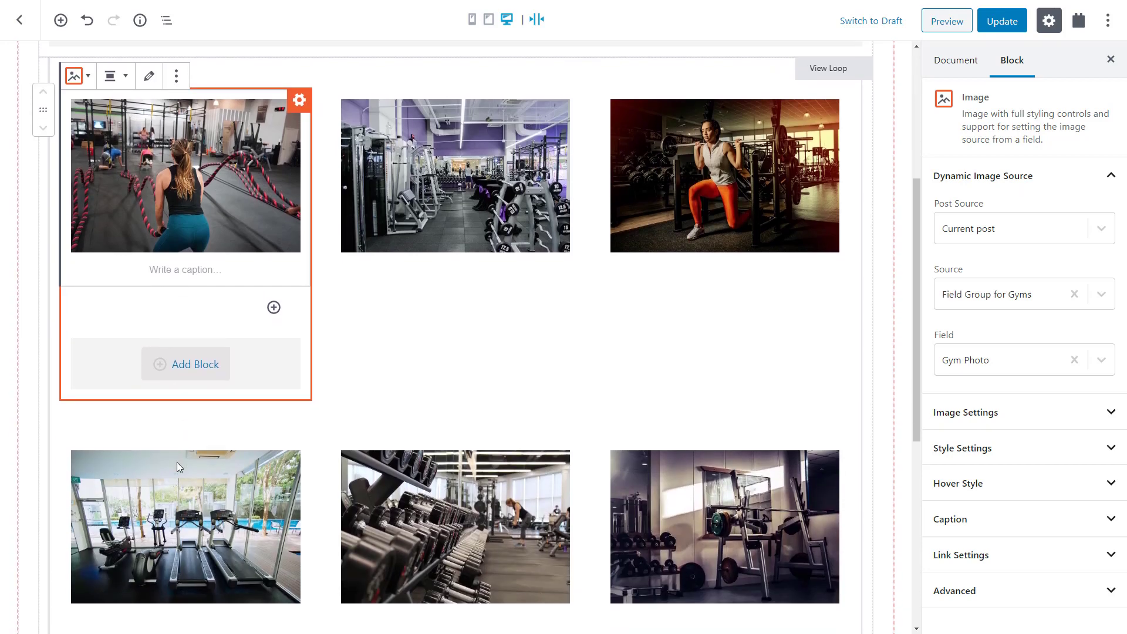
Step: Add a Heading under each gym photo showing the gym's post title as a link
left_click(182, 371)
left_click(185, 365)
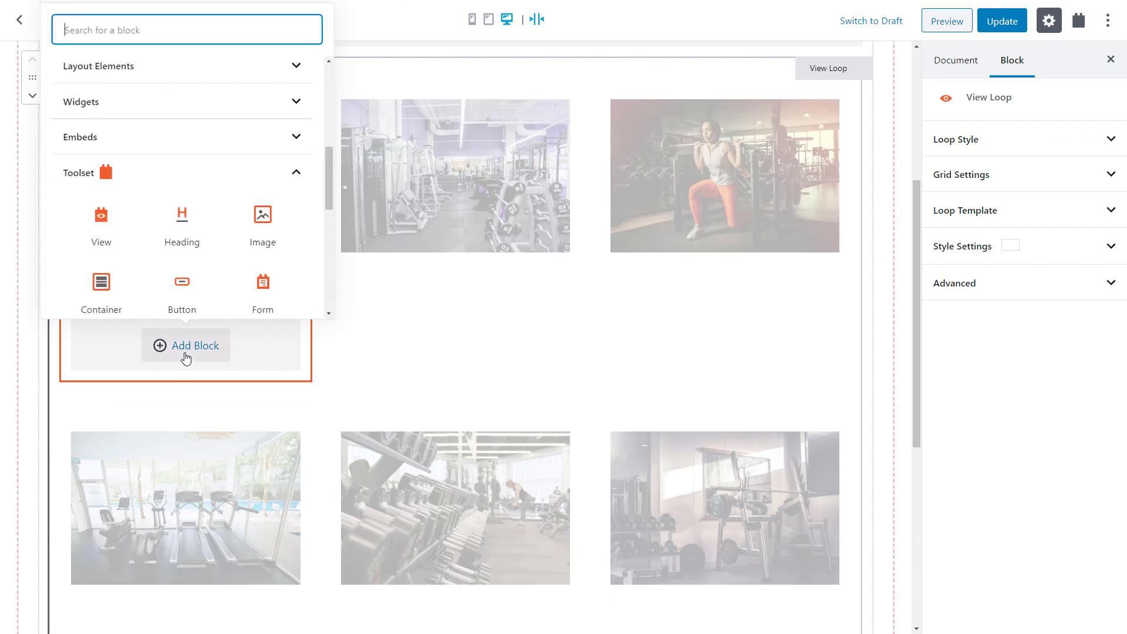
left_click(188, 138)
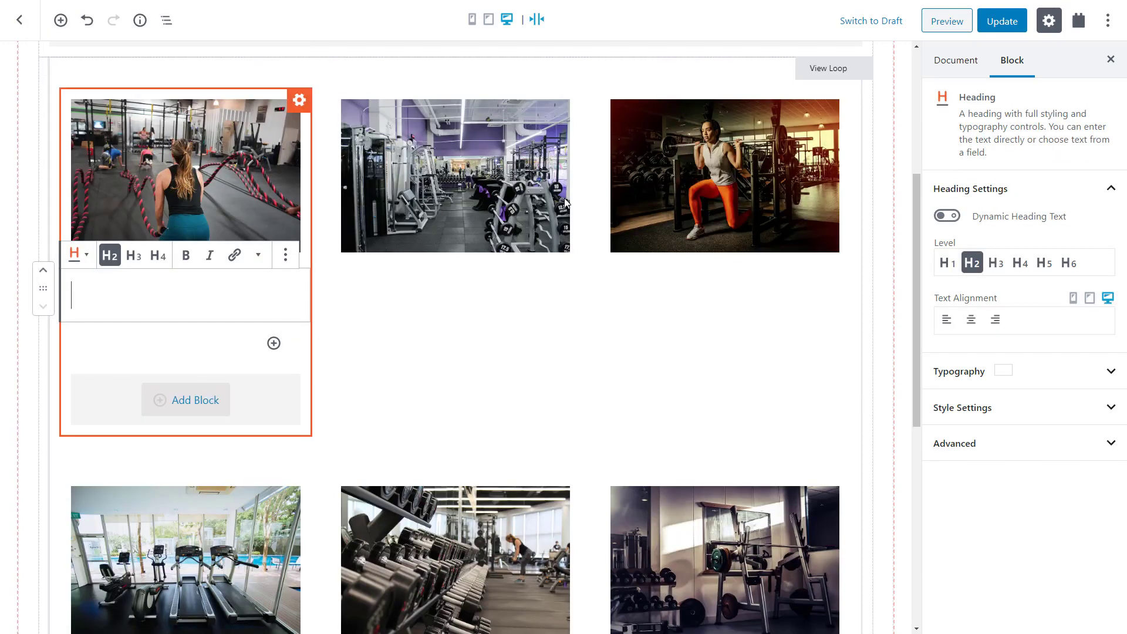
left_click(944, 219)
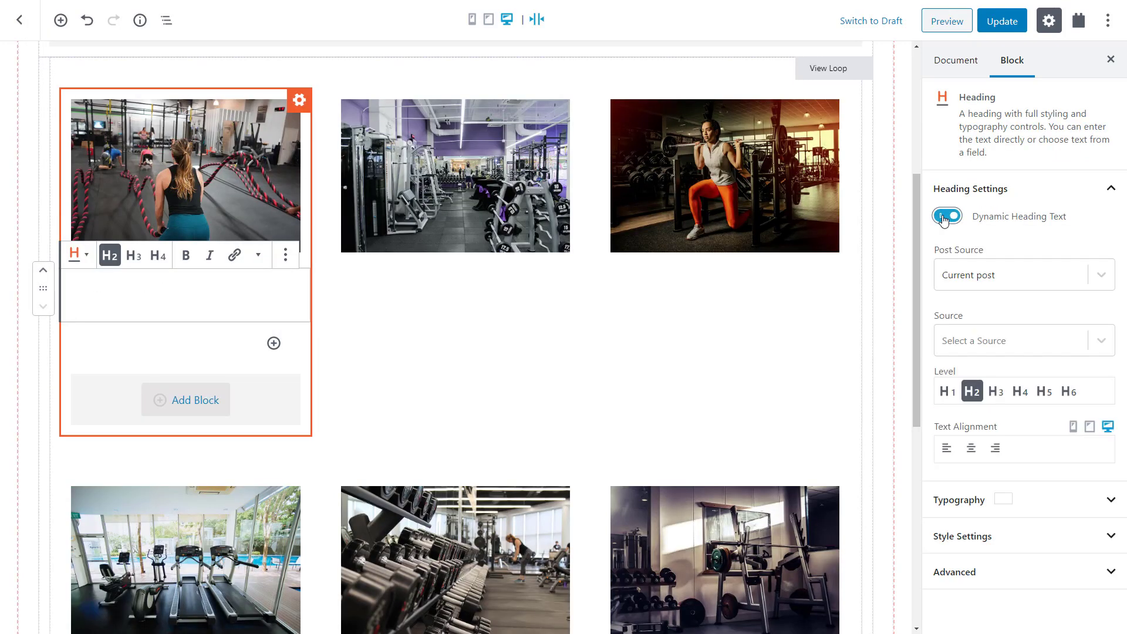
left_click(957, 349)
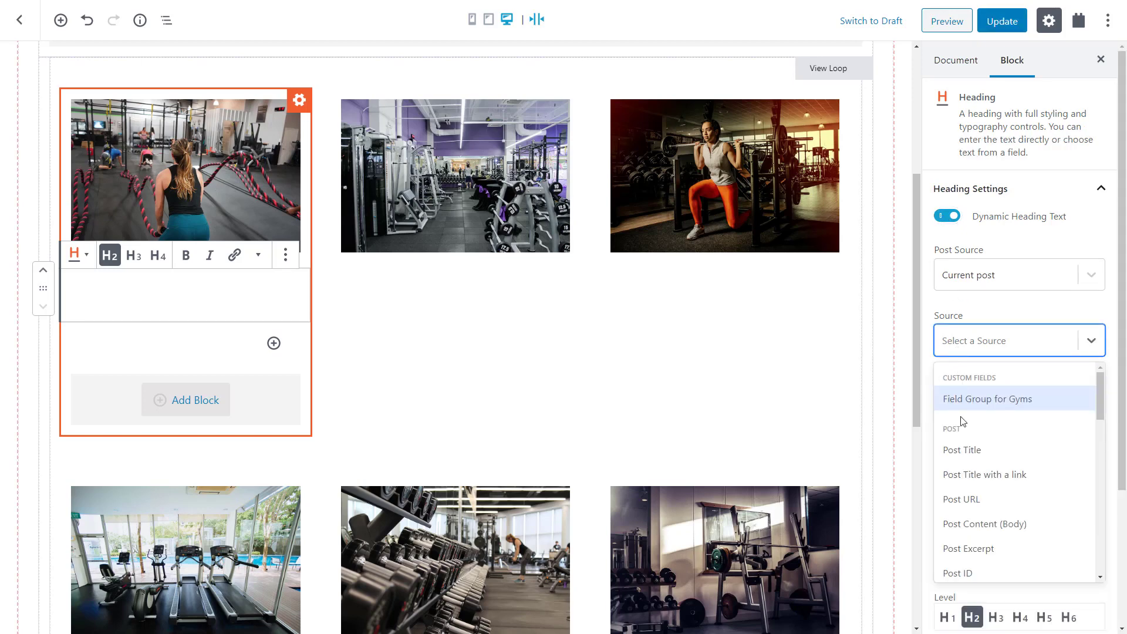
left_click(966, 474)
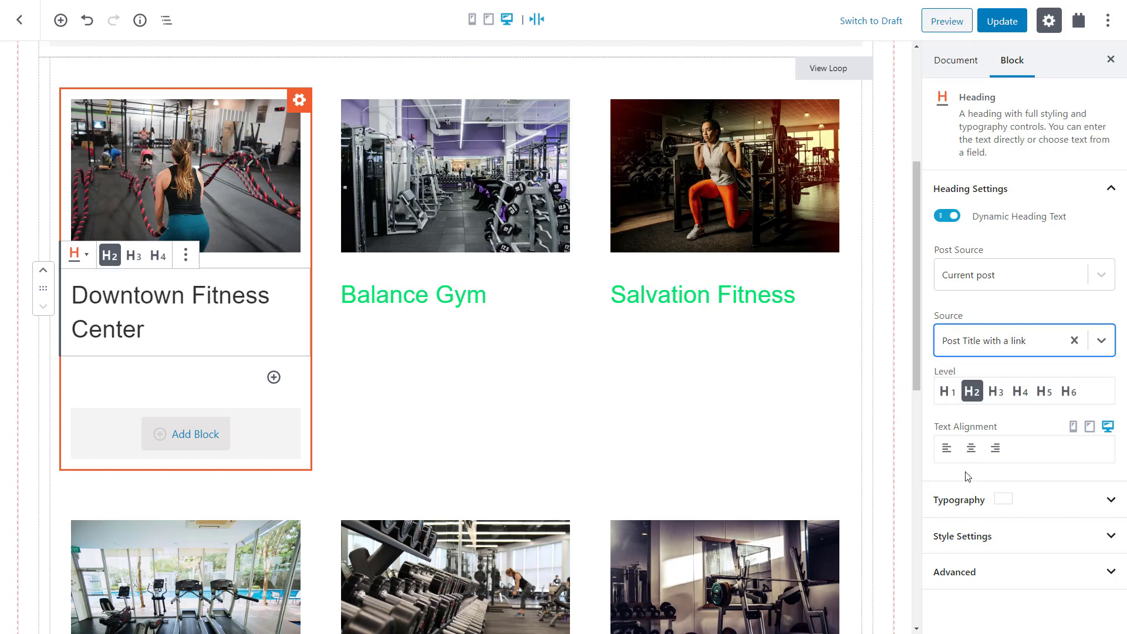
left_click(189, 434)
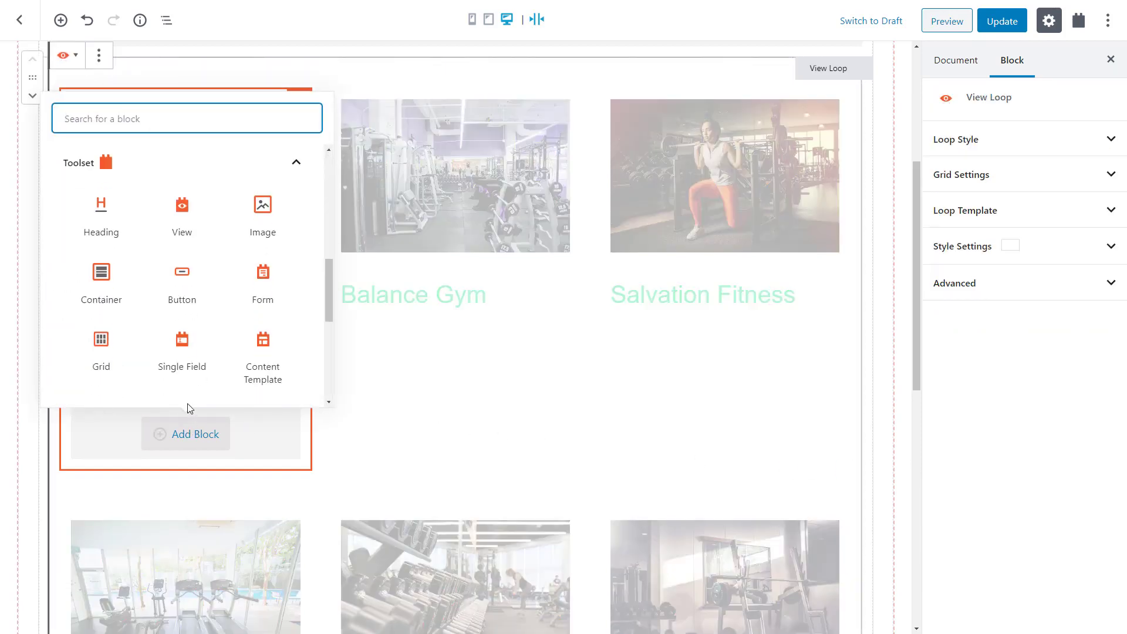
Step: Add Single Field blocks showing each gym's Gym Types terms and its Rating custom field
left_click(187, 359)
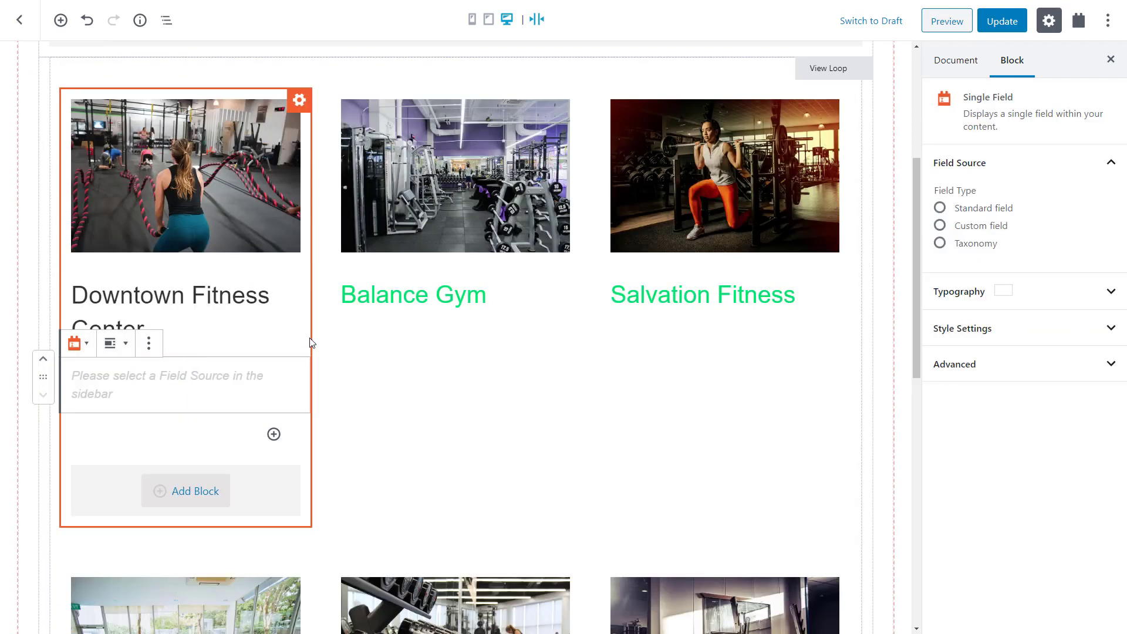
left_click(970, 246)
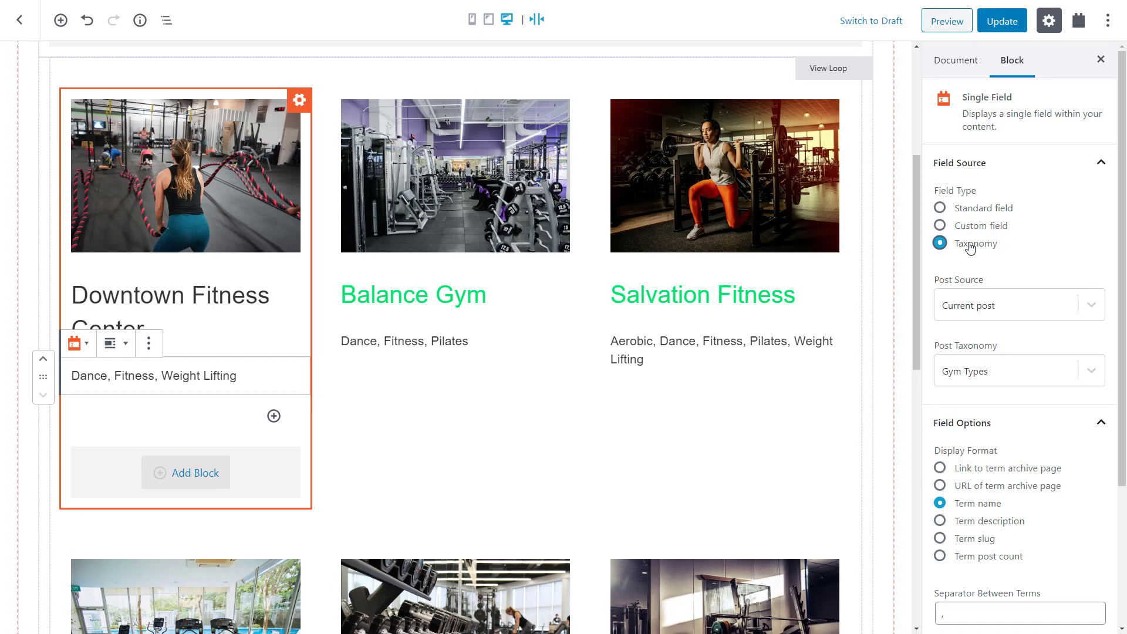
left_click(201, 469)
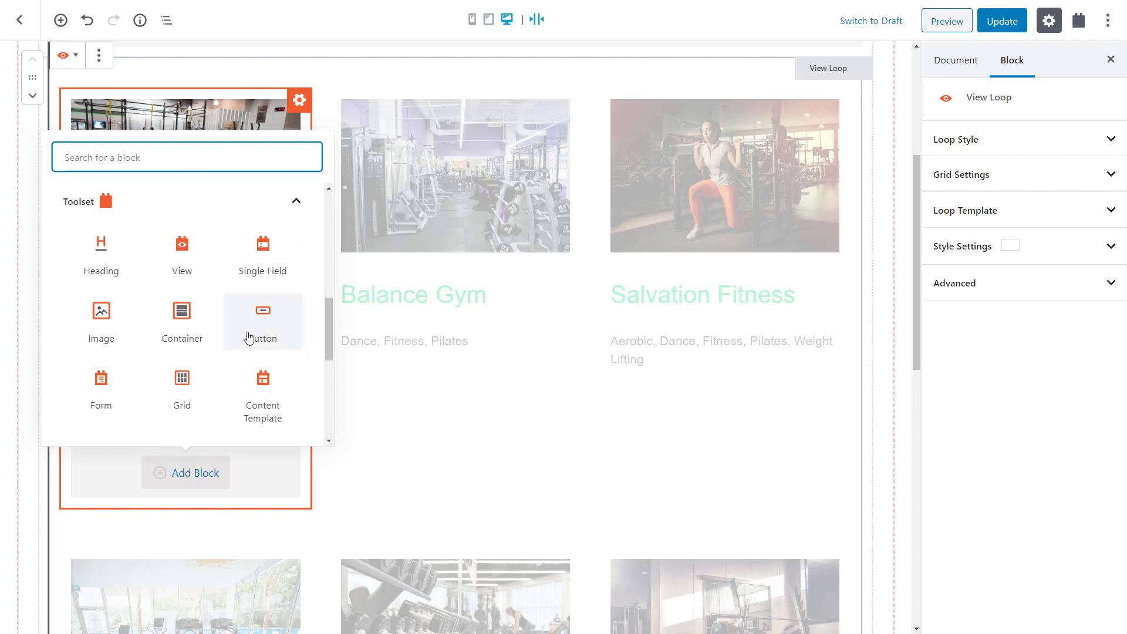
left_click(263, 246)
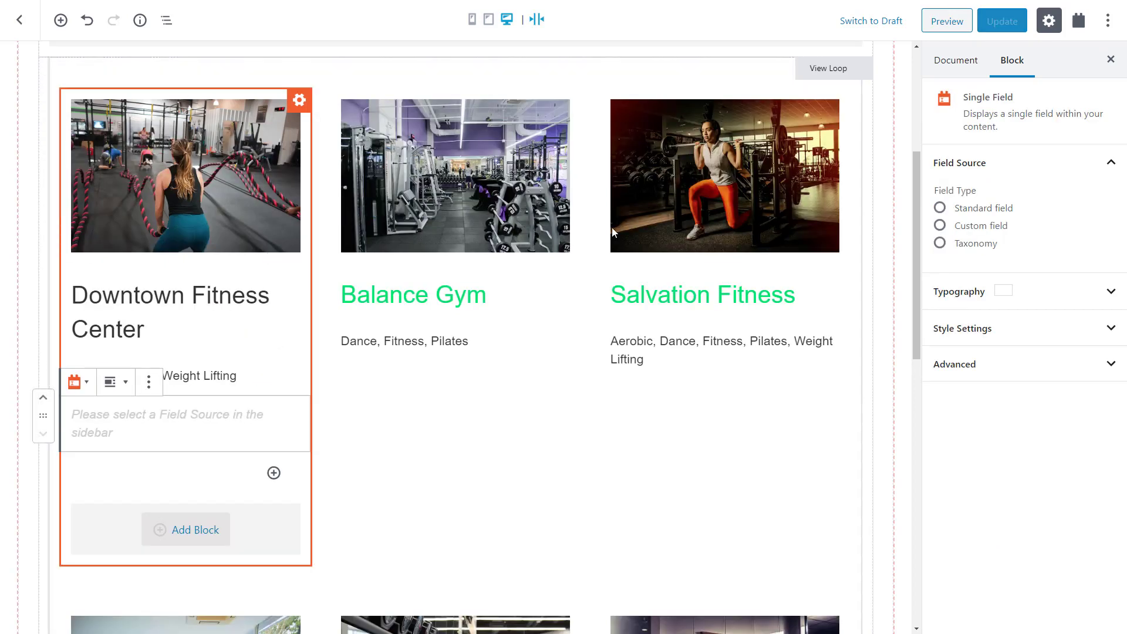
left_click(977, 227)
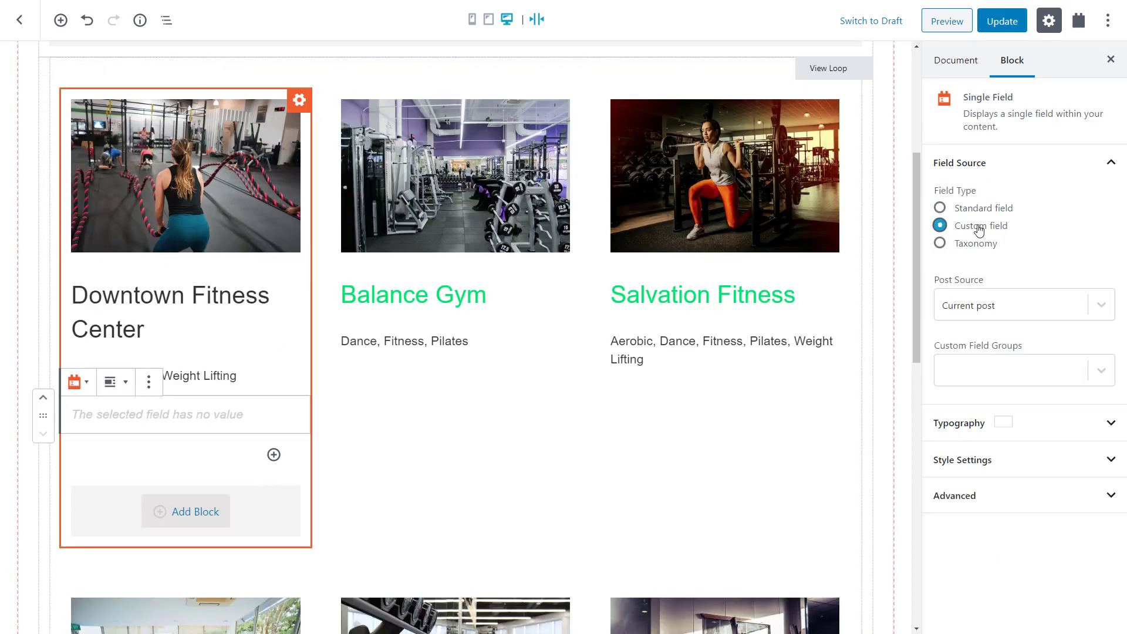
left_click(990, 375)
left_click(991, 408)
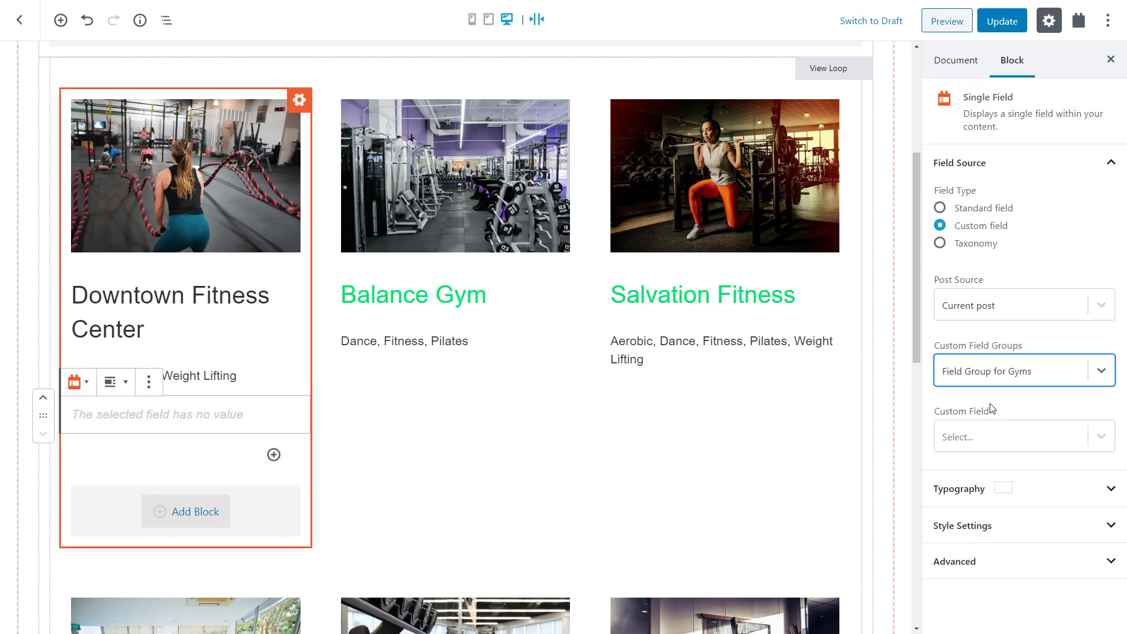
left_click(989, 438)
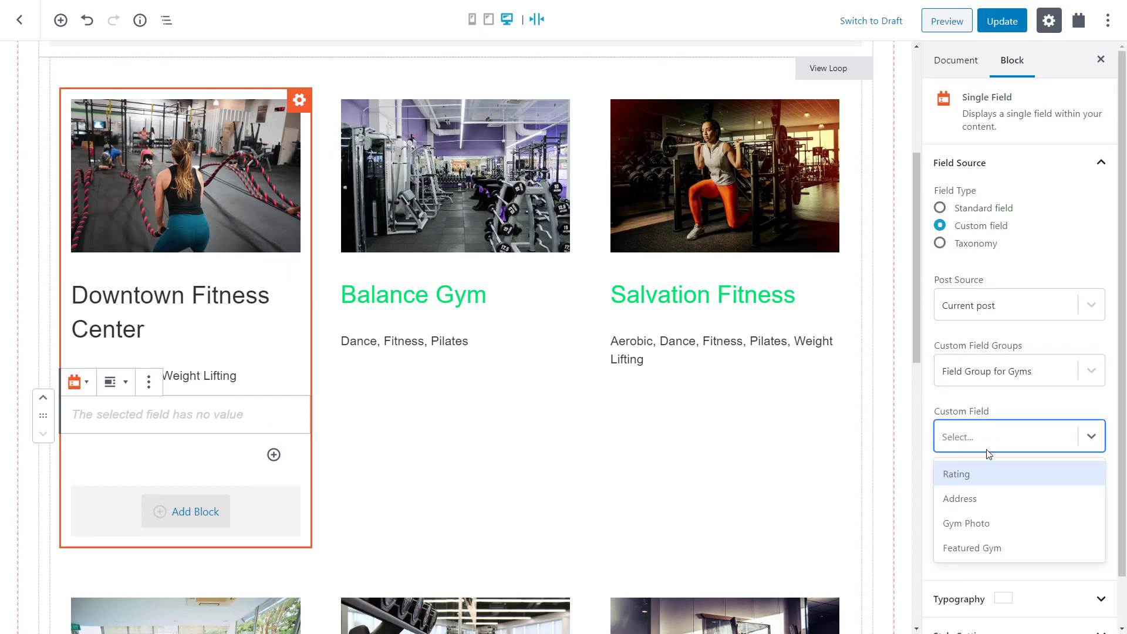
left_click(984, 473)
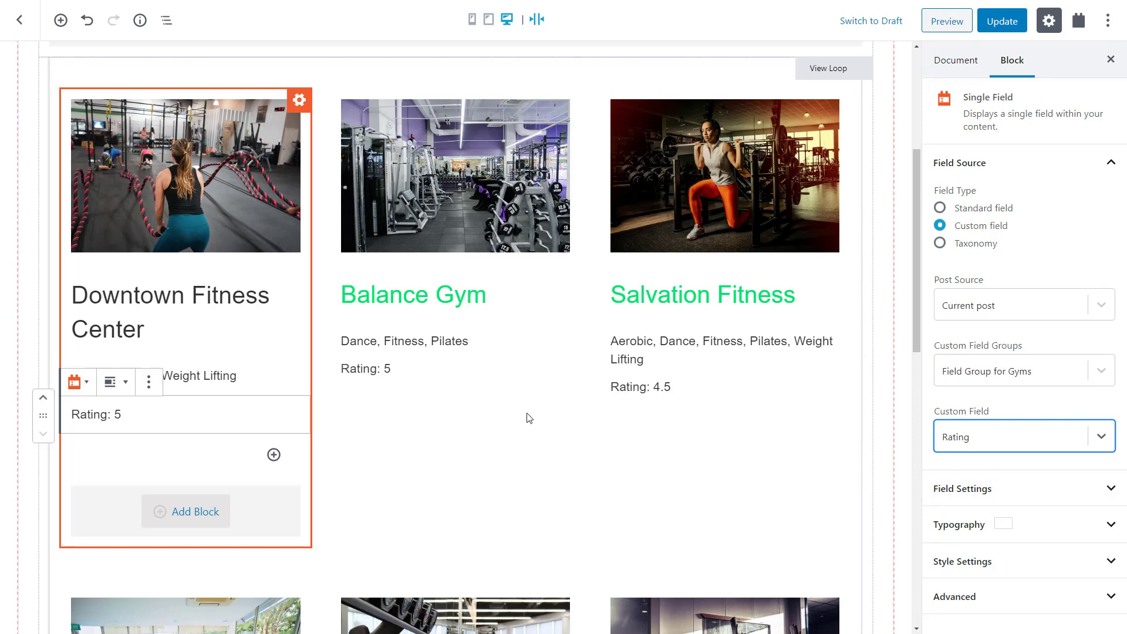
Step: Add a title-and-content text search field to the View Search form and label it 'Gym name'
scroll(527, 413, "up", 4)
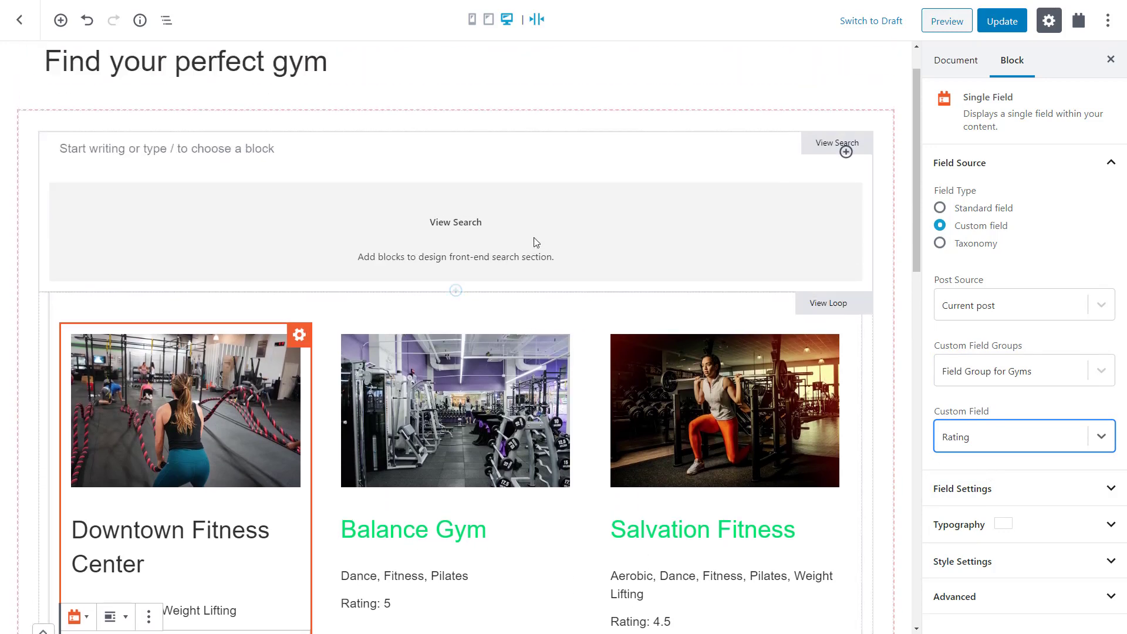
left_click(539, 223)
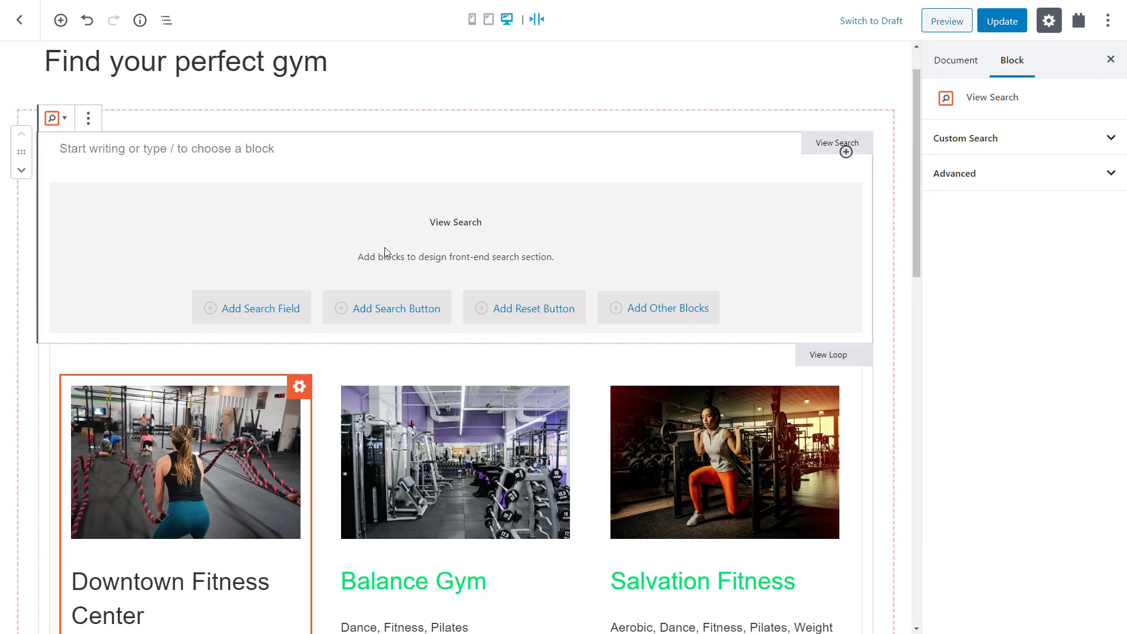
left_click(264, 311)
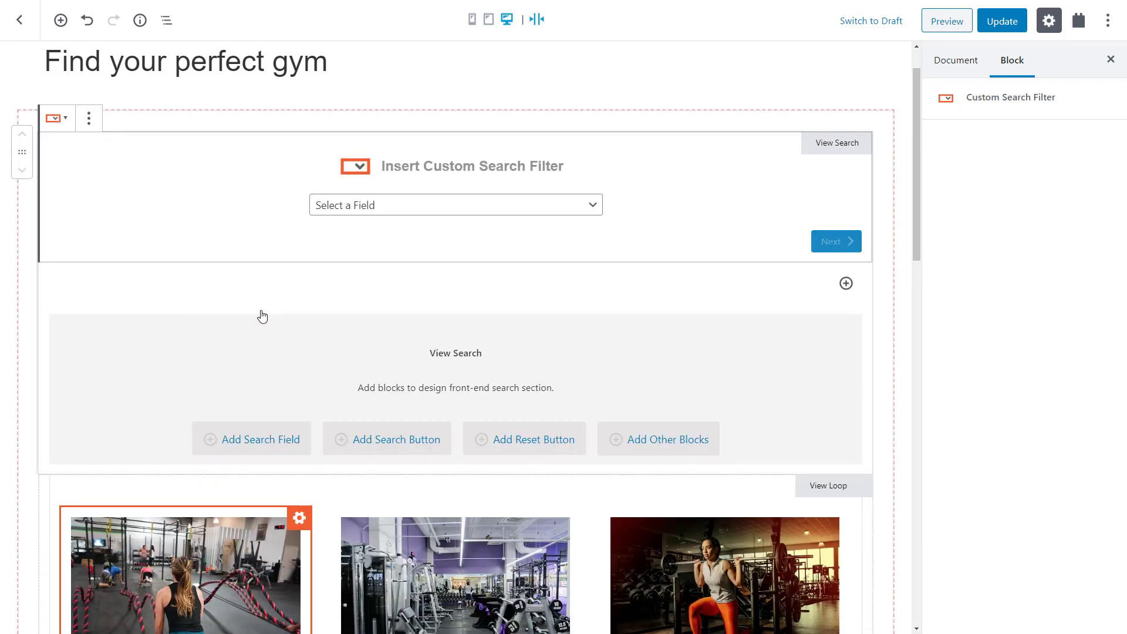
left_click(438, 207)
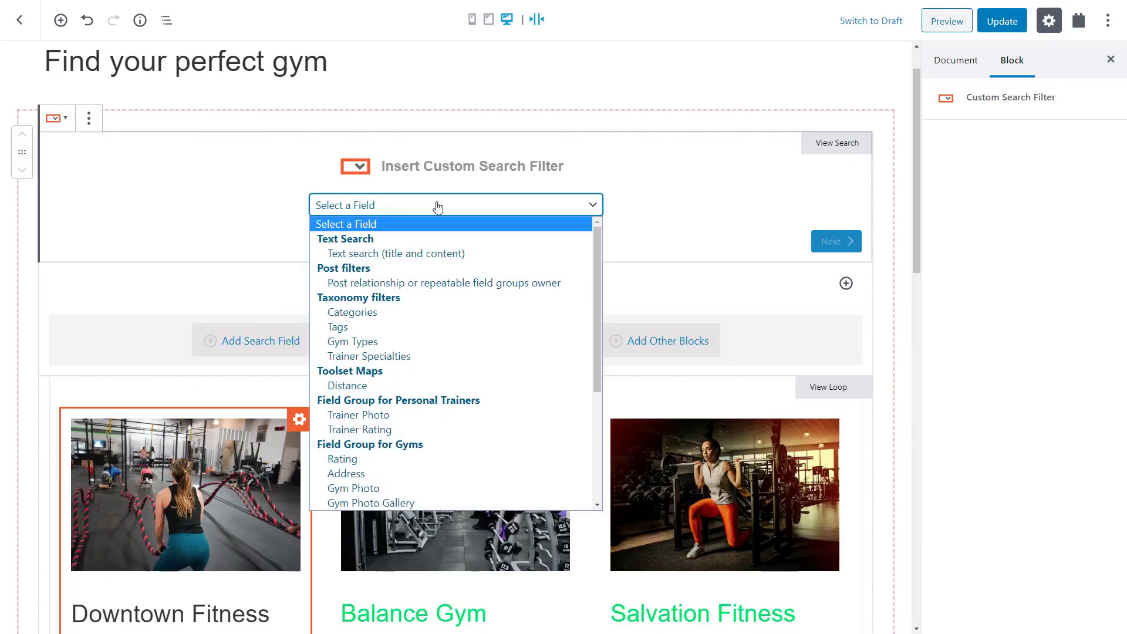
left_click(420, 253)
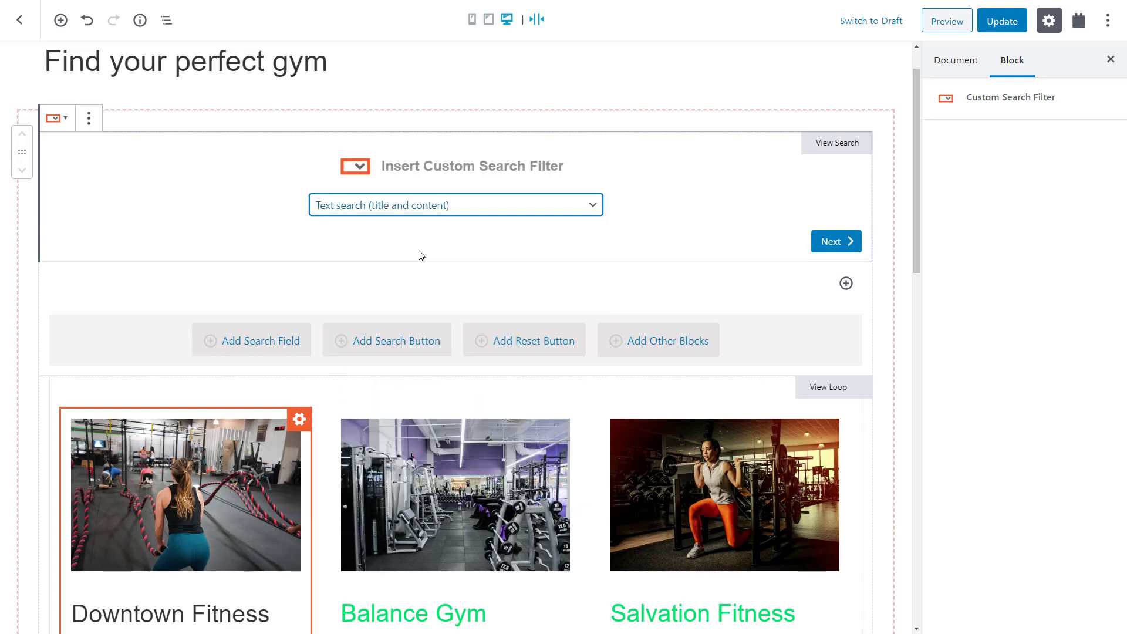
left_click(834, 249)
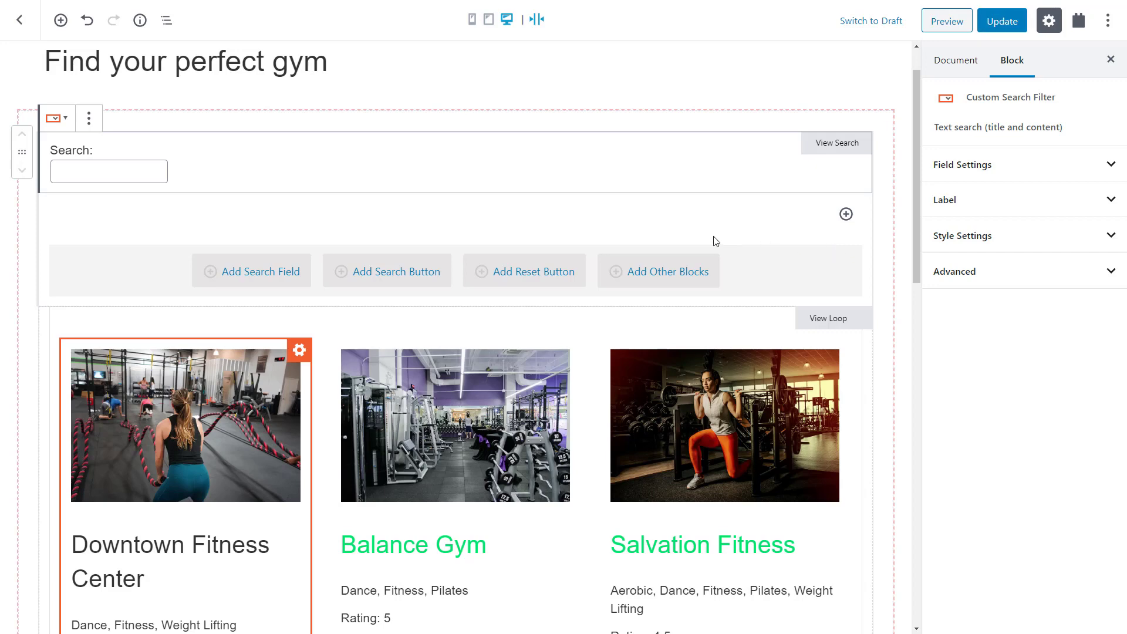
double_click(85, 152)
type("Gym name:")
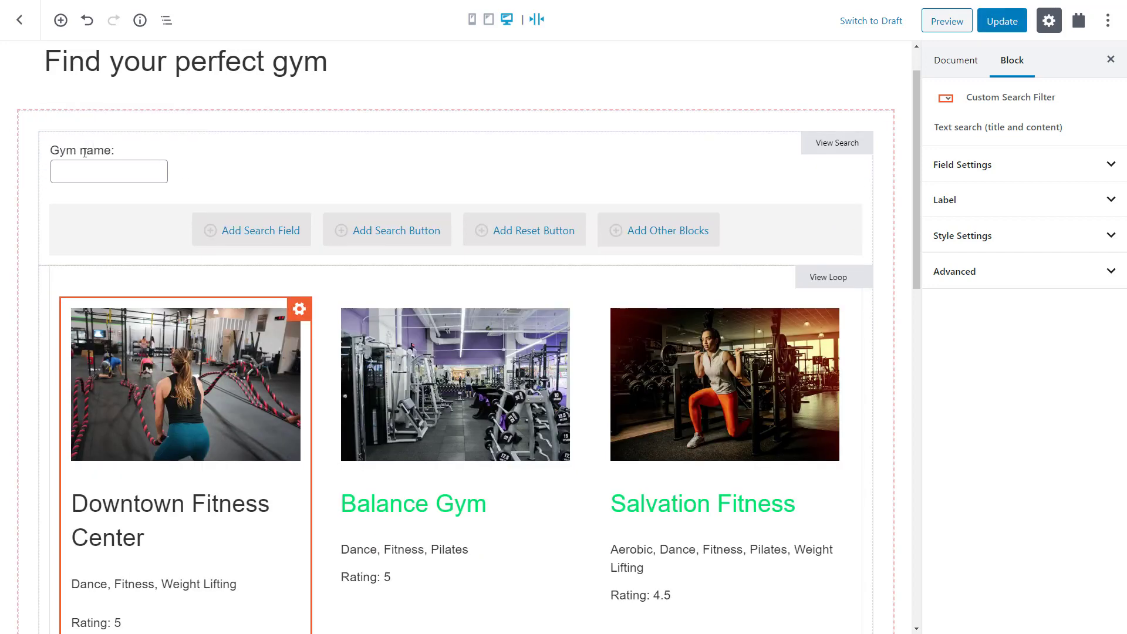
Step: Add Gym Types and Rating filter fields to the search form
left_click(253, 278)
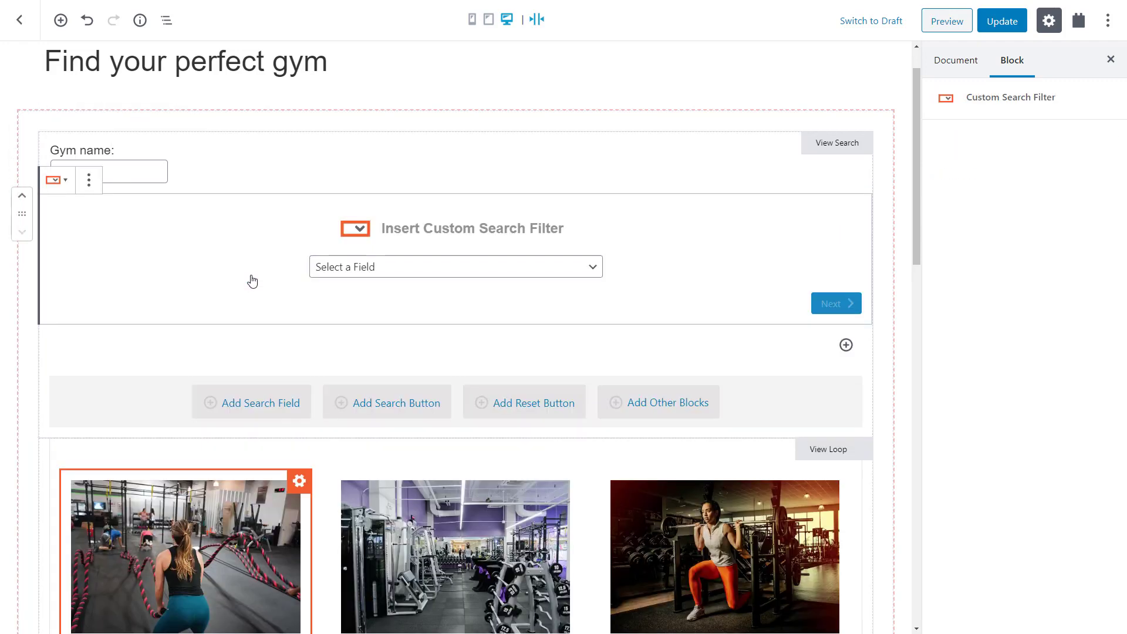
left_click(347, 271)
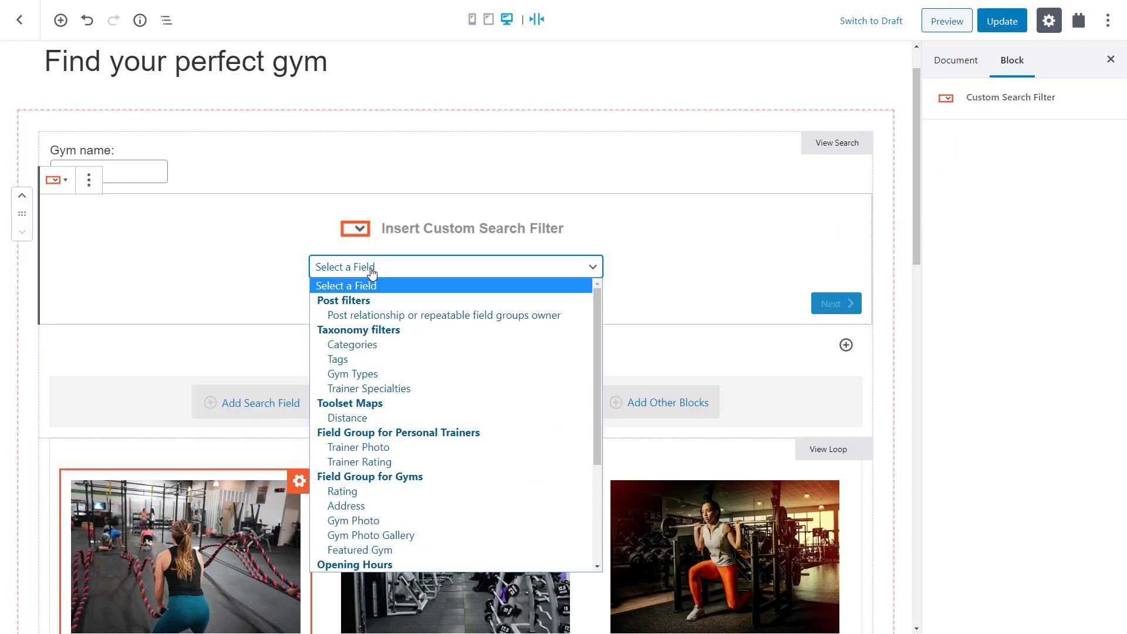
left_click(372, 374)
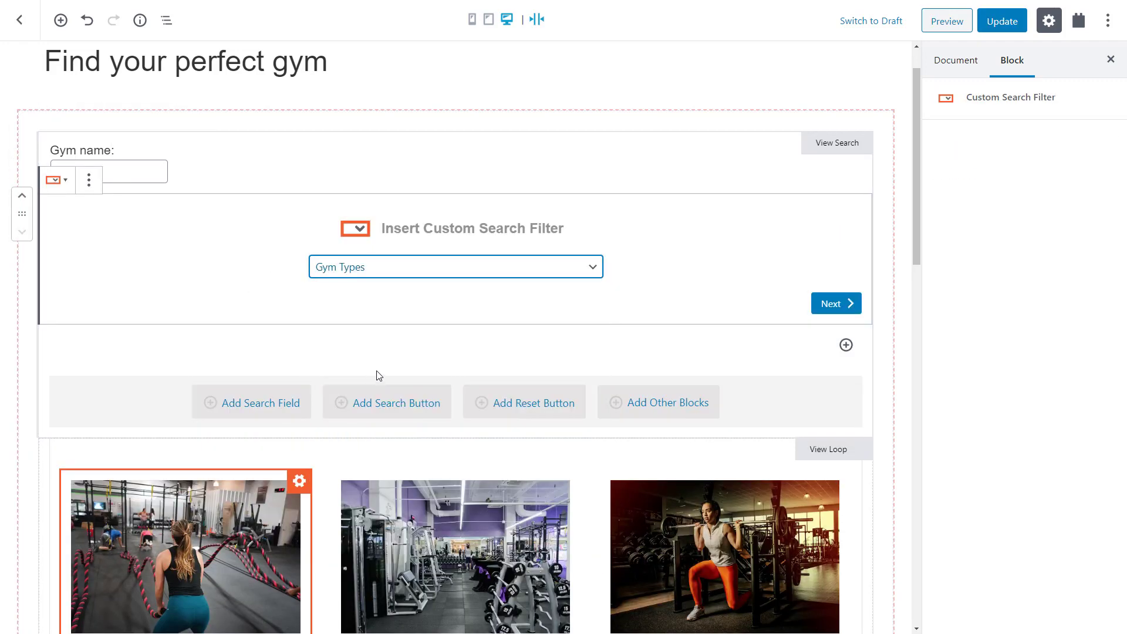
left_click(832, 303)
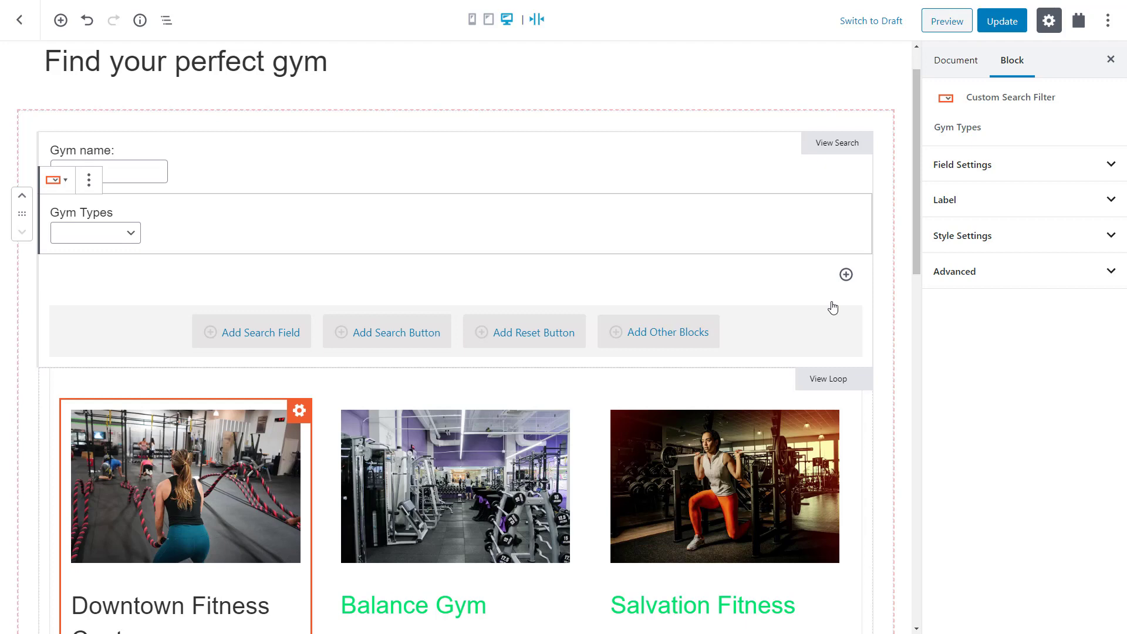
left_click(237, 340)
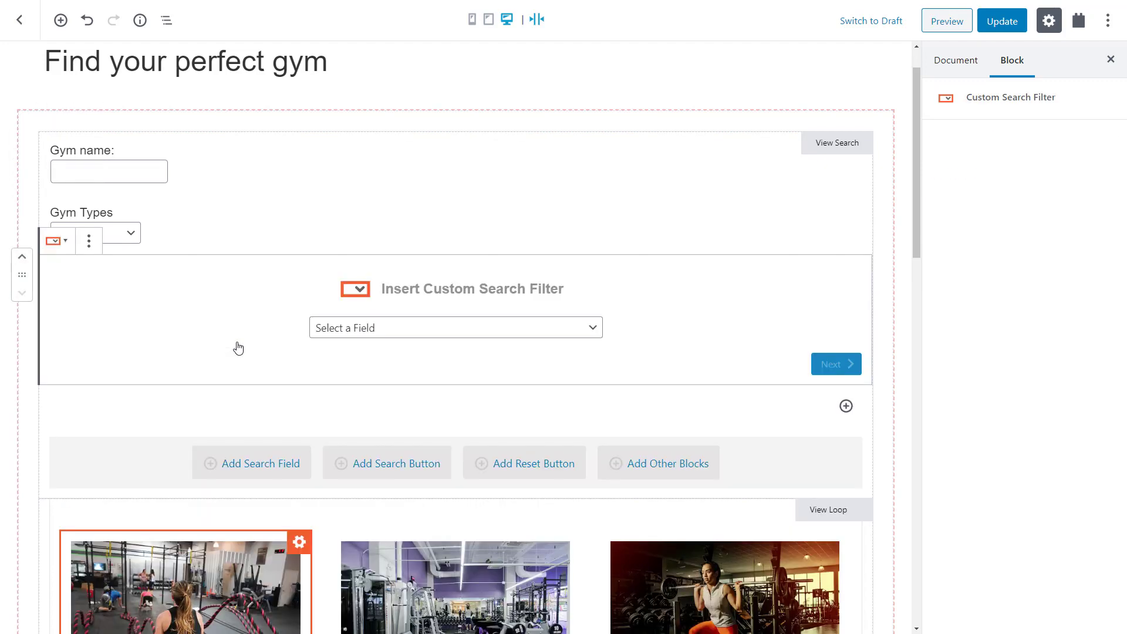
left_click(354, 329)
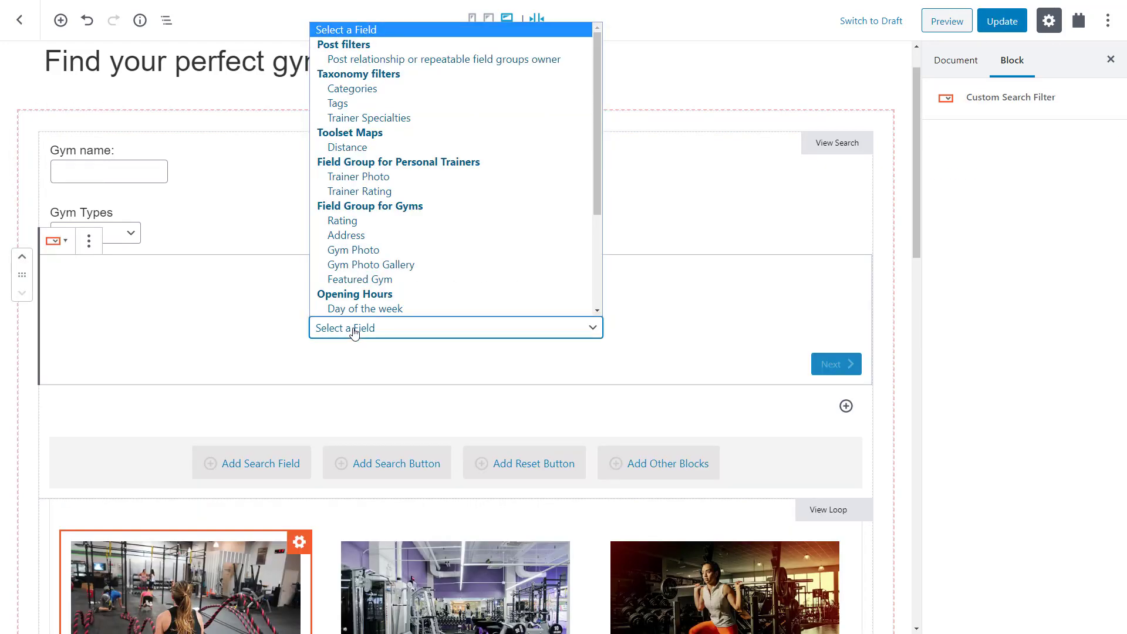
left_click(369, 221)
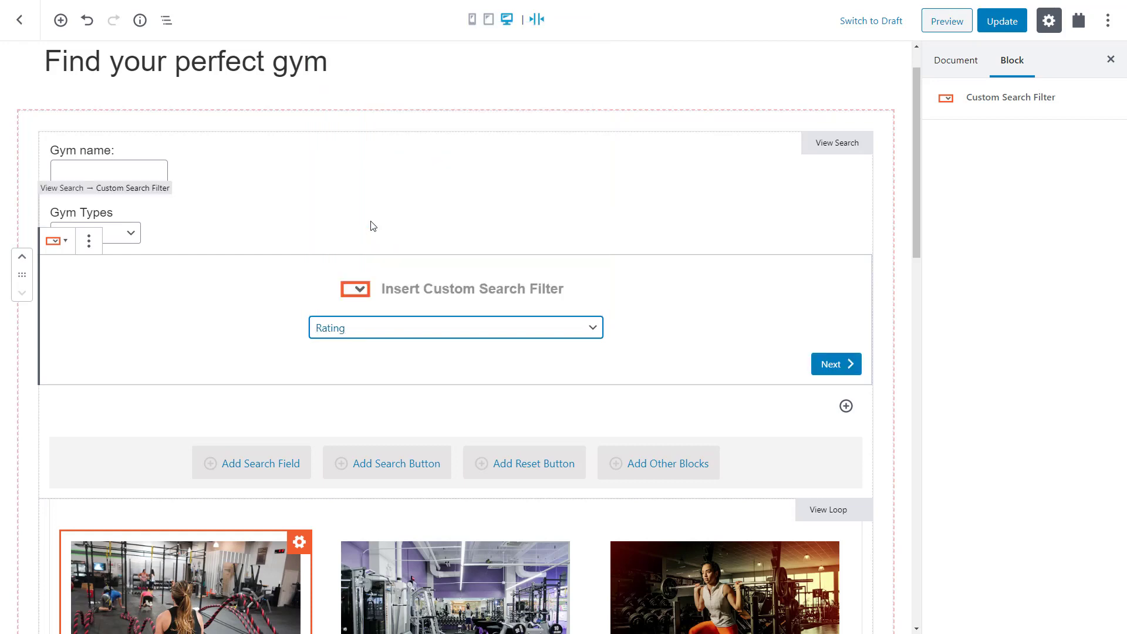
left_click(832, 363)
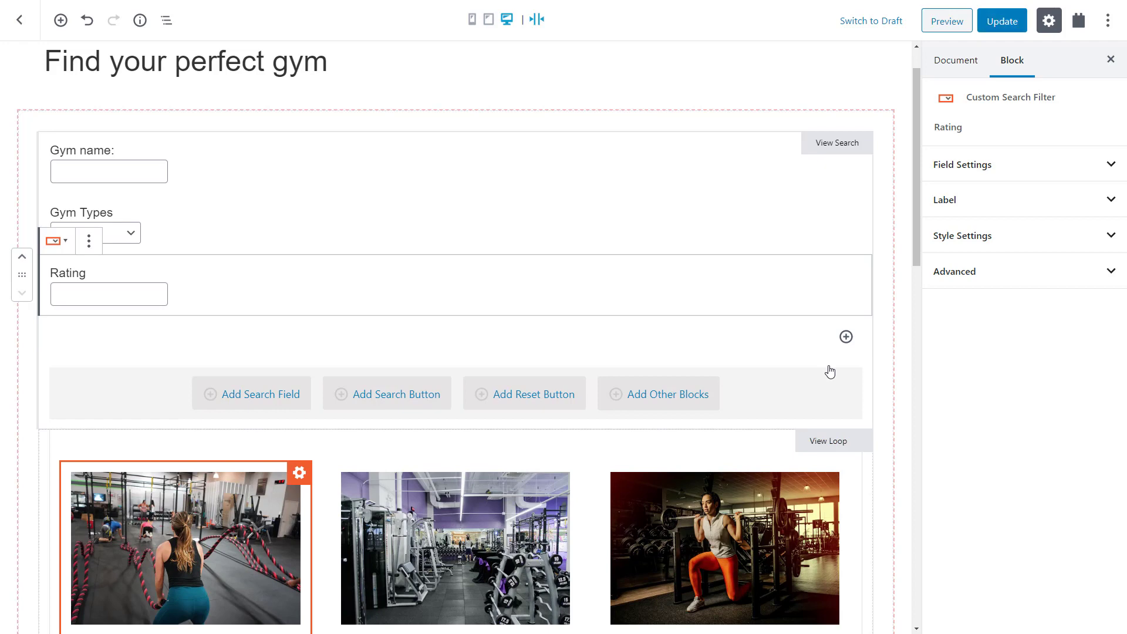
Step: Add a Submit button and insert an equal three-column Toolset Grid into the search form
left_click(378, 397)
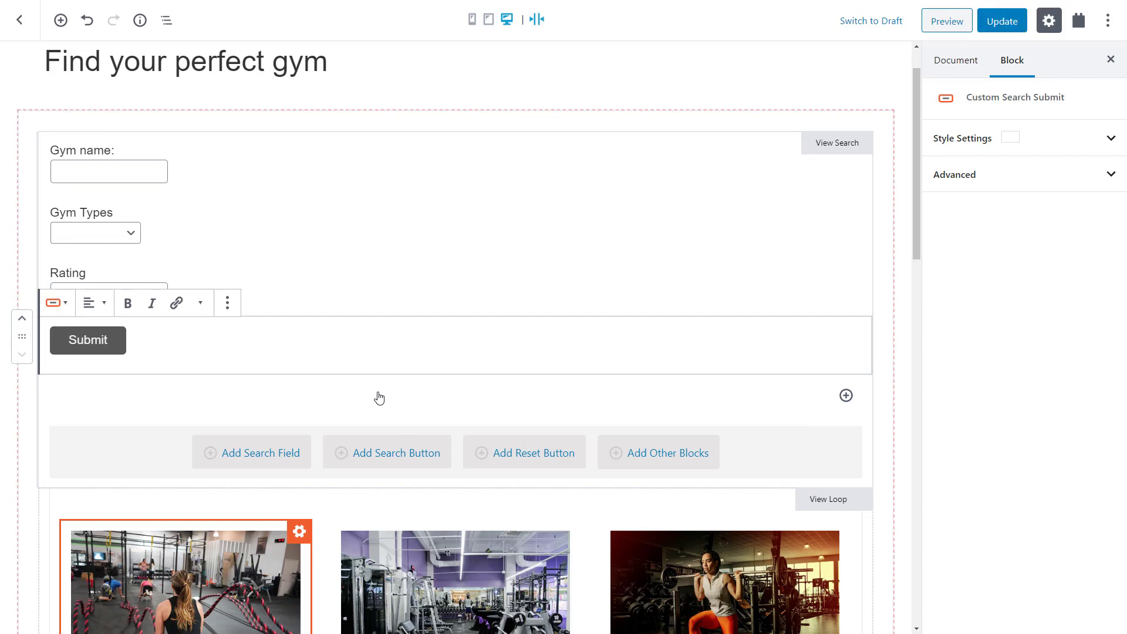
left_click(846, 395)
type("grid")
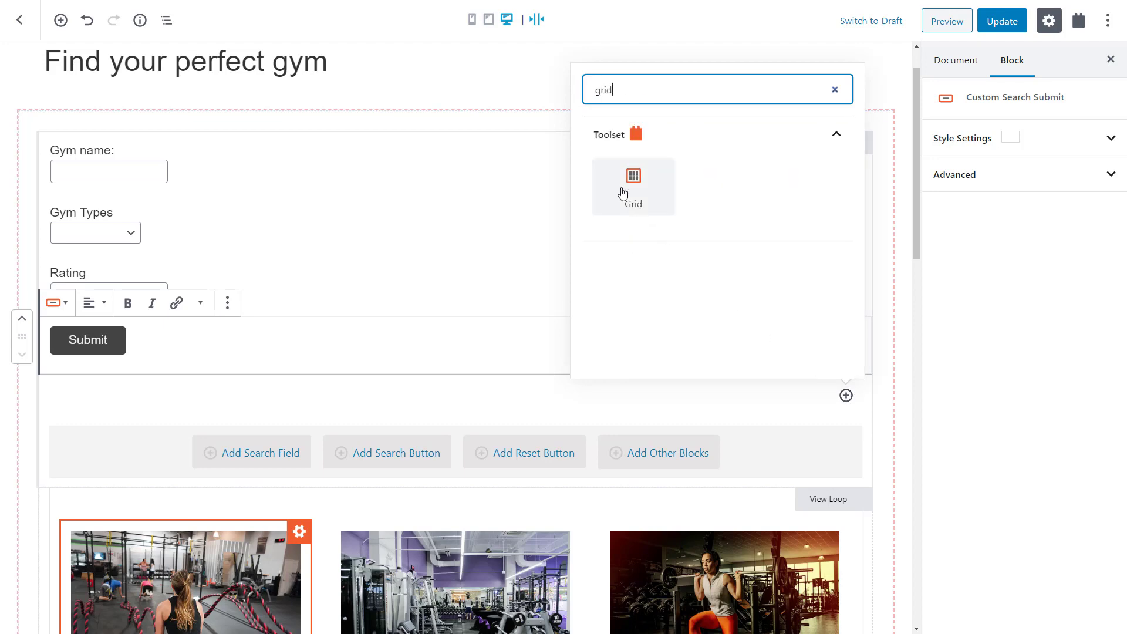
left_click(632, 193)
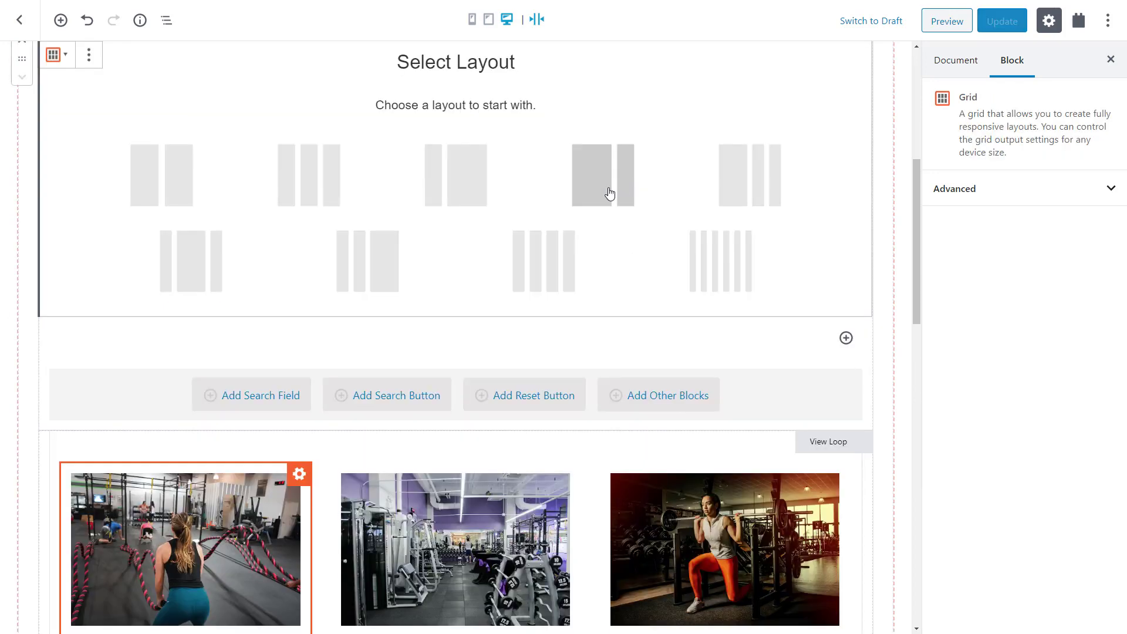
left_click(315, 179)
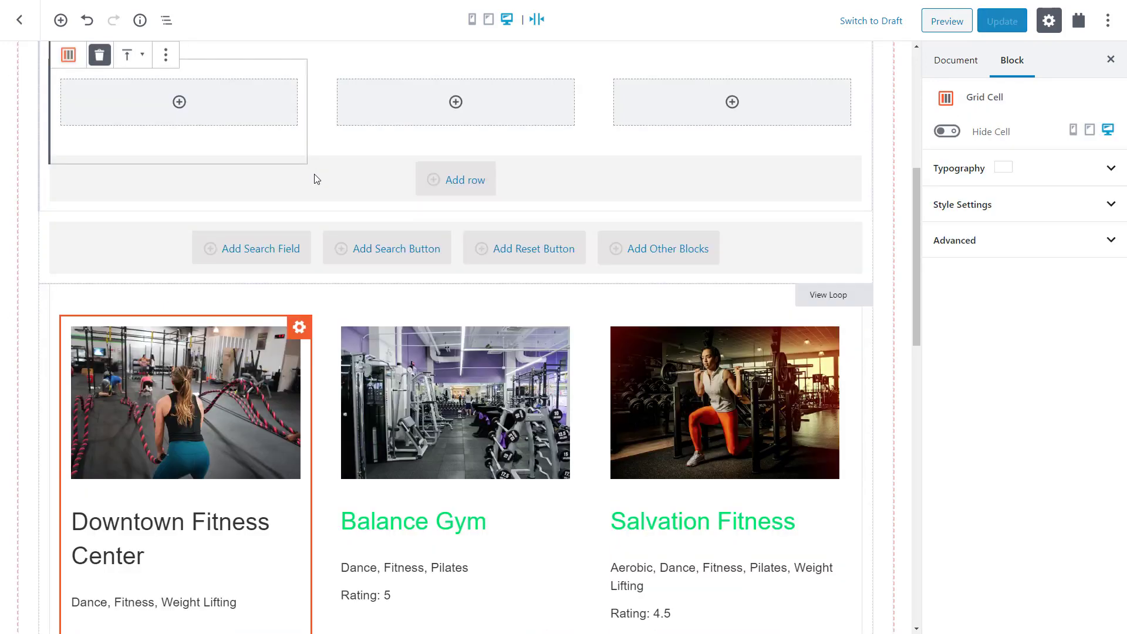
Step: Place Gym name, Gym Types and Rating in the three grid columns, with Submit under Rating
scroll(315, 178, "up", 4)
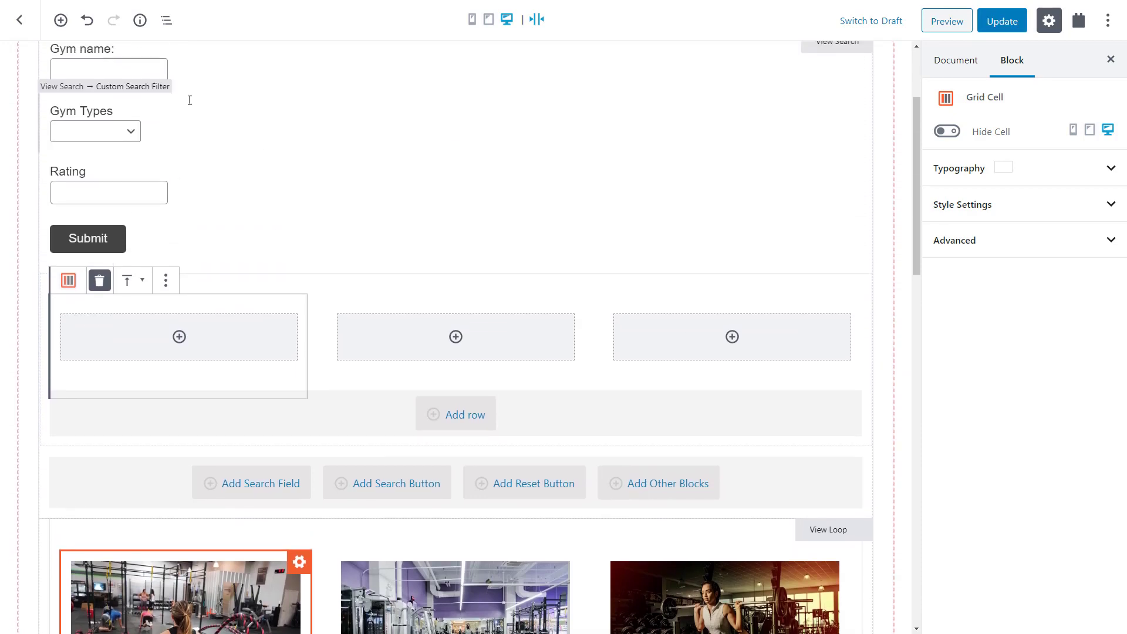
left_click(151, 69)
left_click_drag(19, 108, 96, 397)
left_click(91, 124)
left_click_drag(23, 111, 360, 319)
left_click(139, 113)
left_click_drag(23, 112, 638, 268)
left_click(93, 113)
left_click_drag(17, 108, 670, 243)
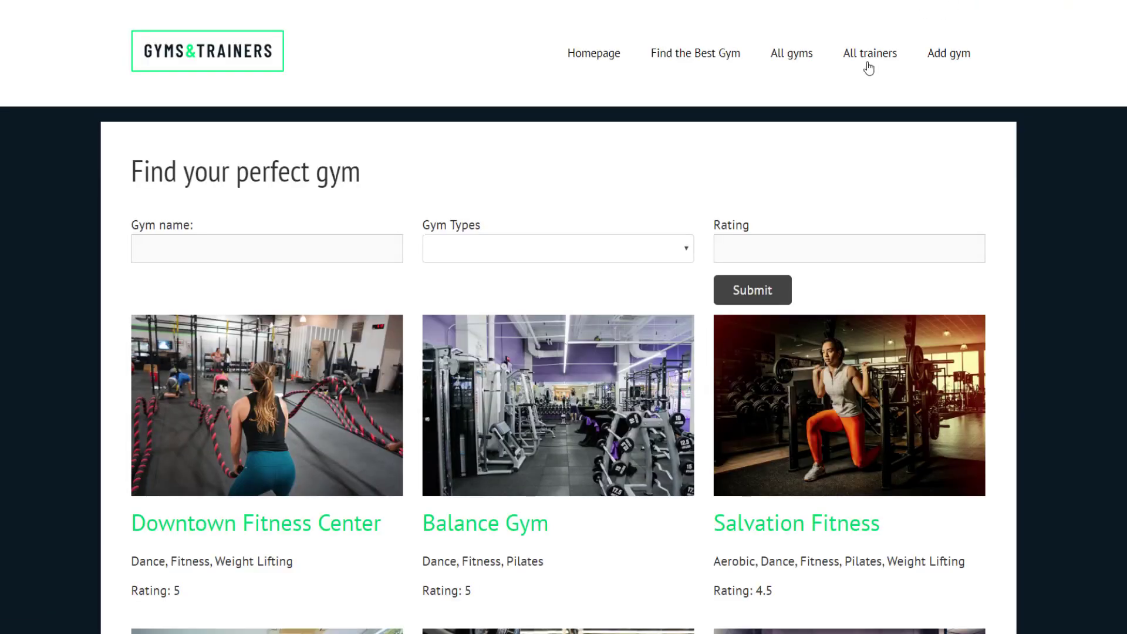
left_click(616, 246)
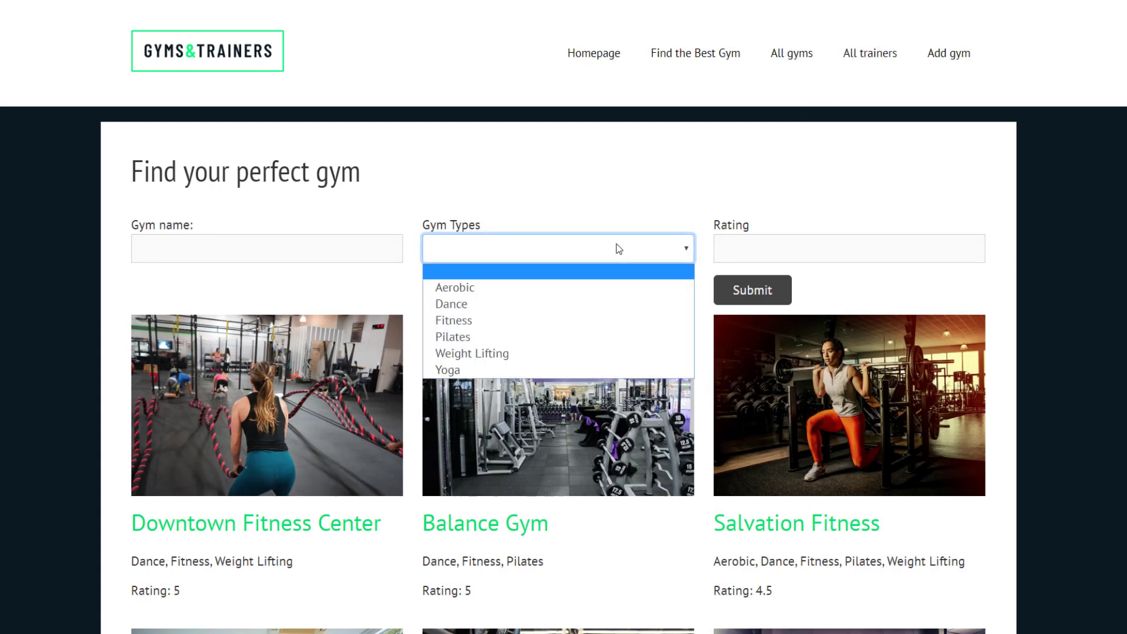
left_click(603, 288)
left_click(752, 291)
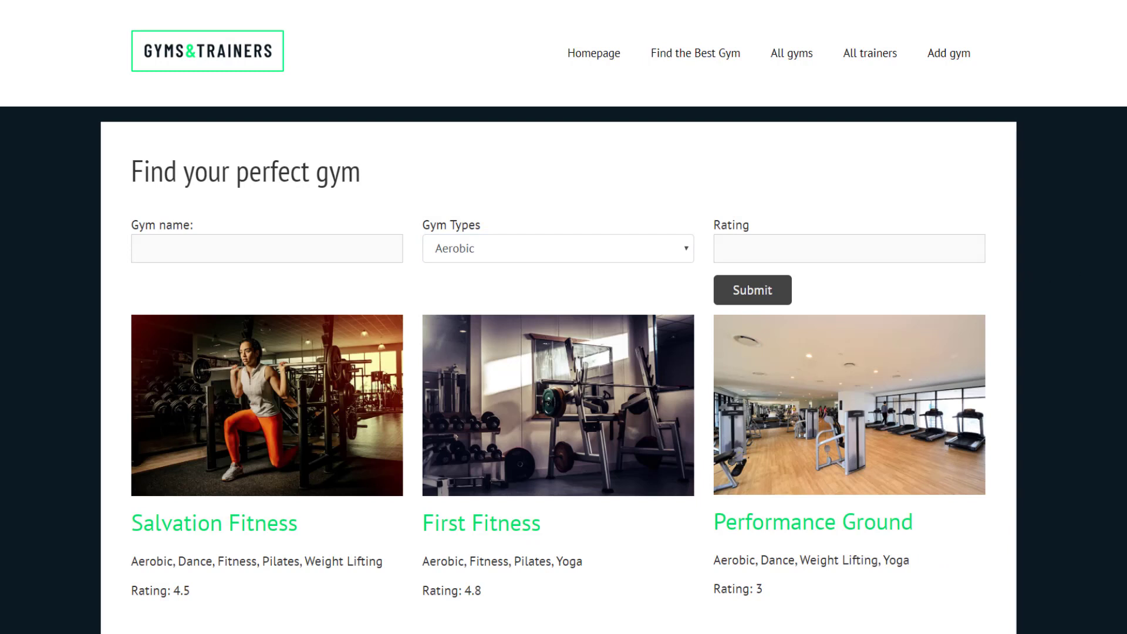
scroll(564, 317, "down", 1)
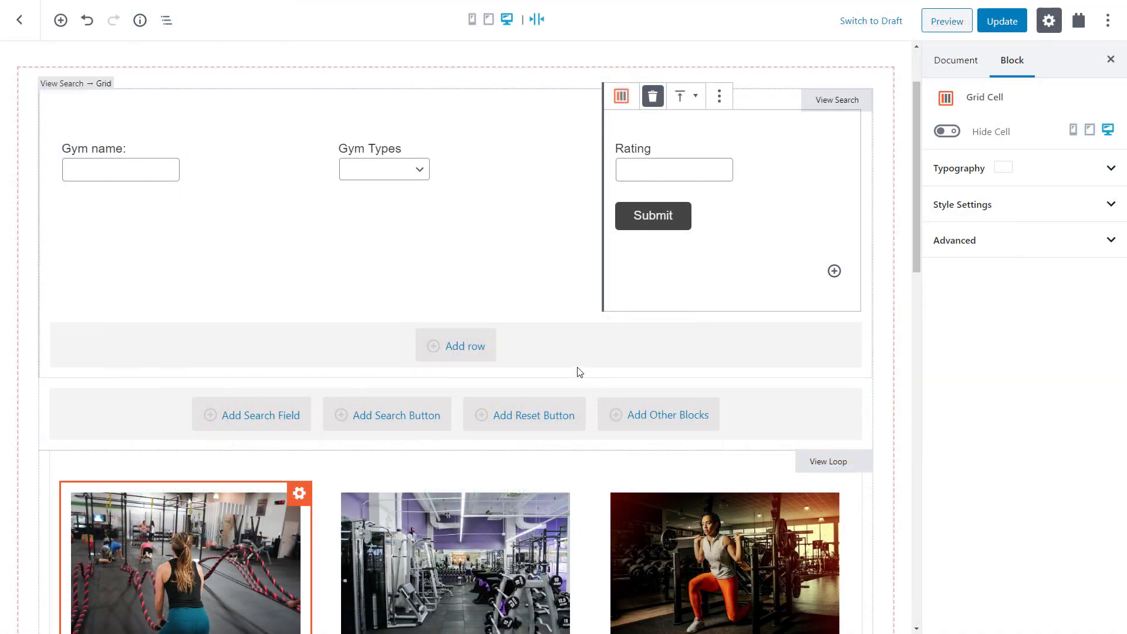
Step: Add a 'Clear all filters' reset button below Submit in the Rating column, then show Rating's field settings
left_click(541, 416)
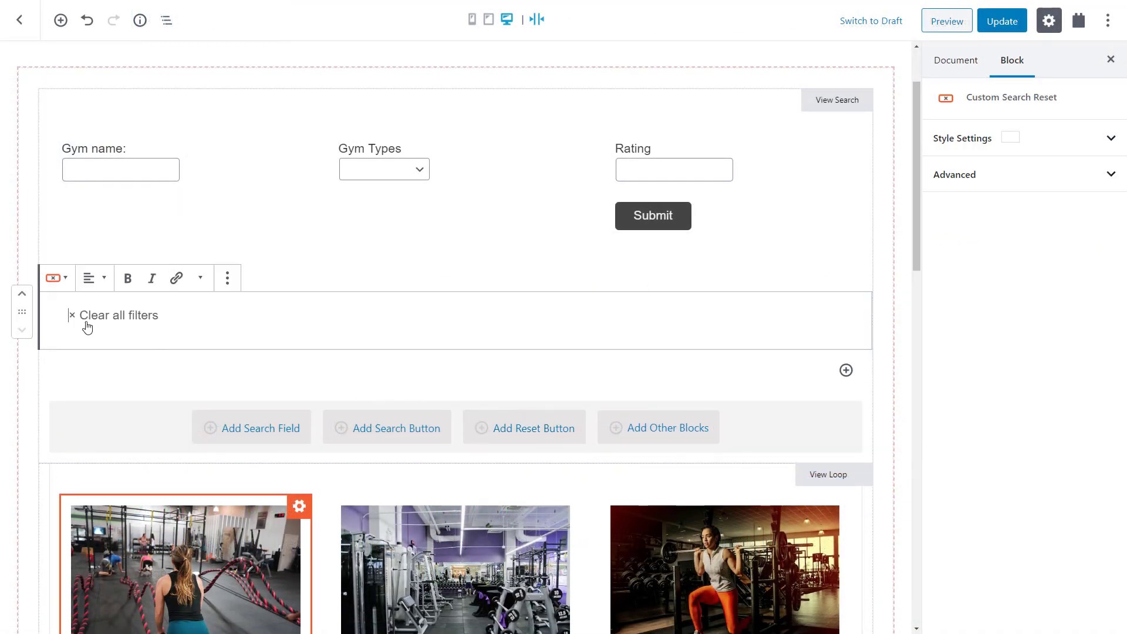
left_click_drag(21, 303, 644, 241)
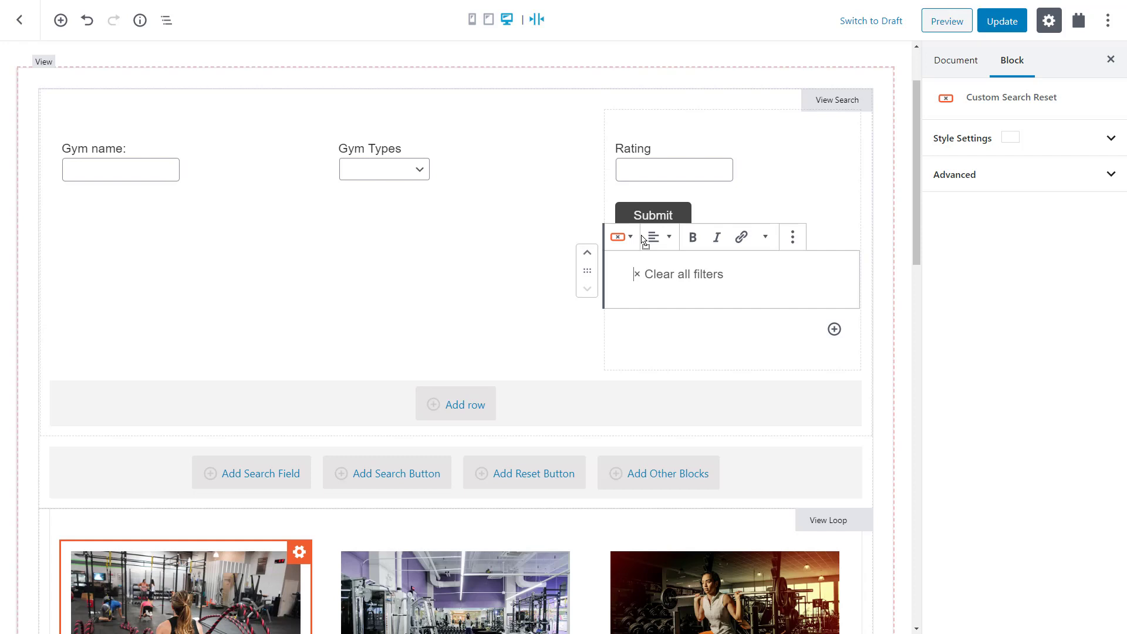
left_click(684, 169)
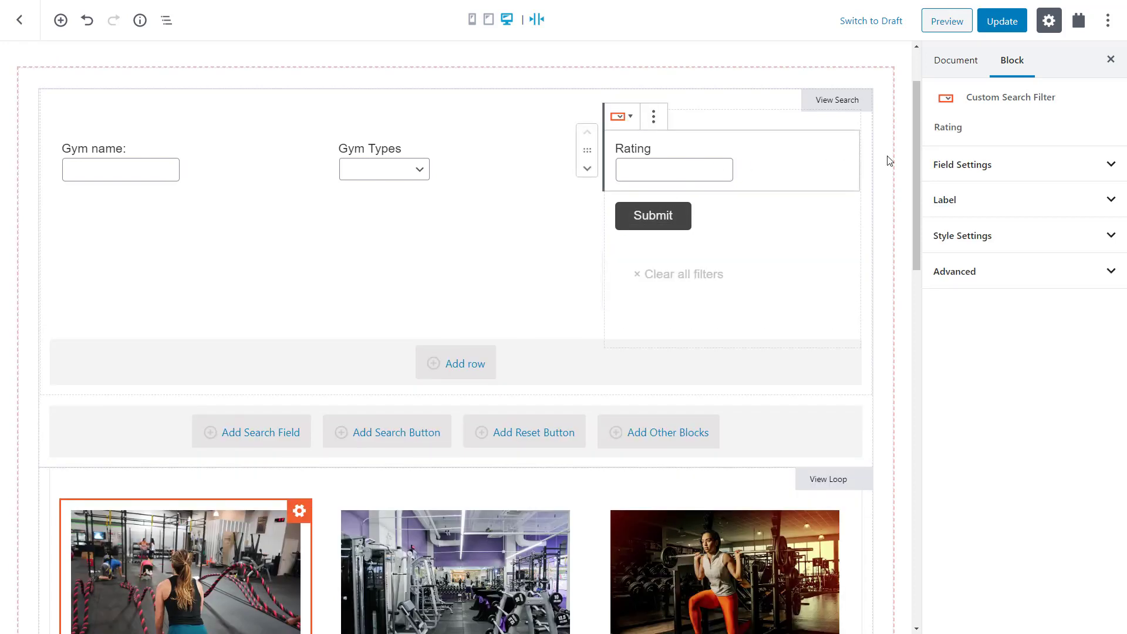
left_click(989, 167)
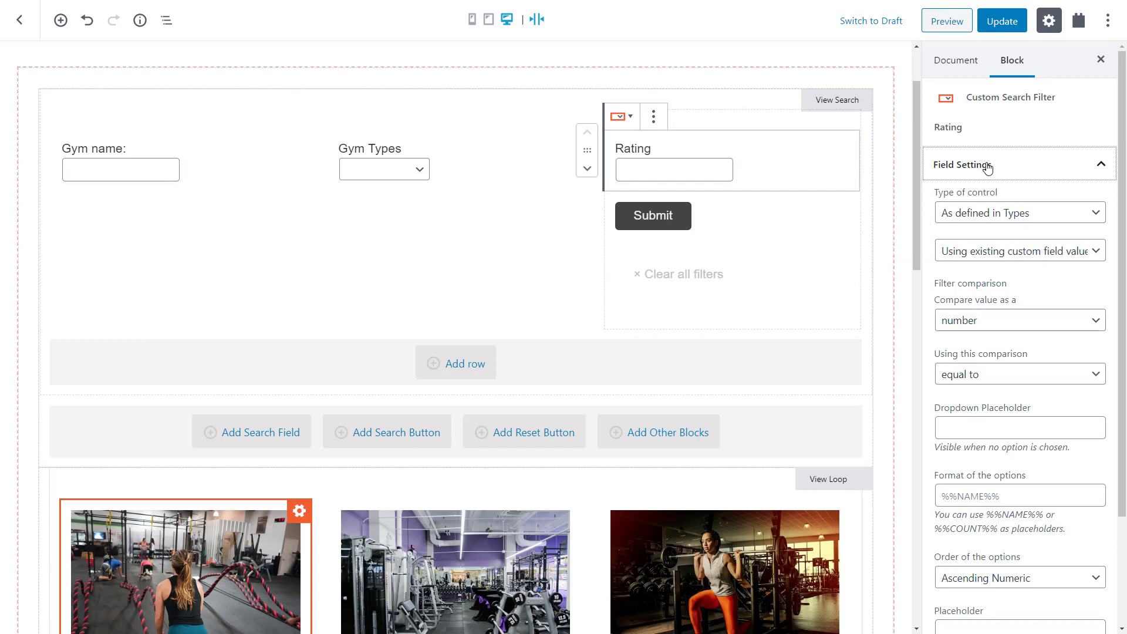
Step: Make the Rating filter a select dropdown using manually entered values
left_click(985, 219)
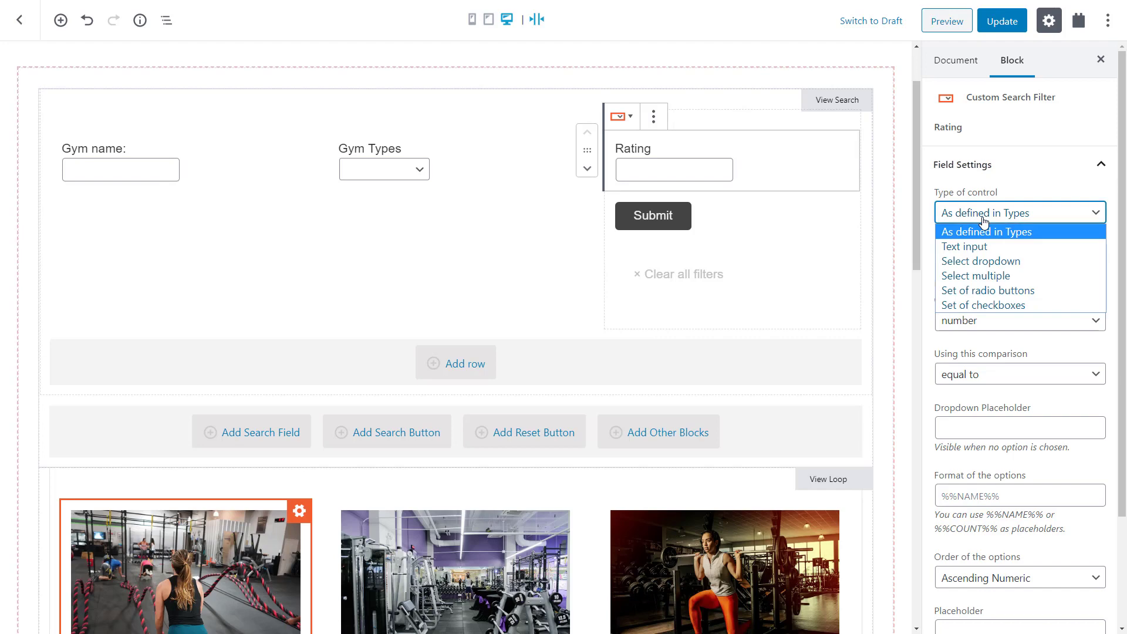
left_click(978, 262)
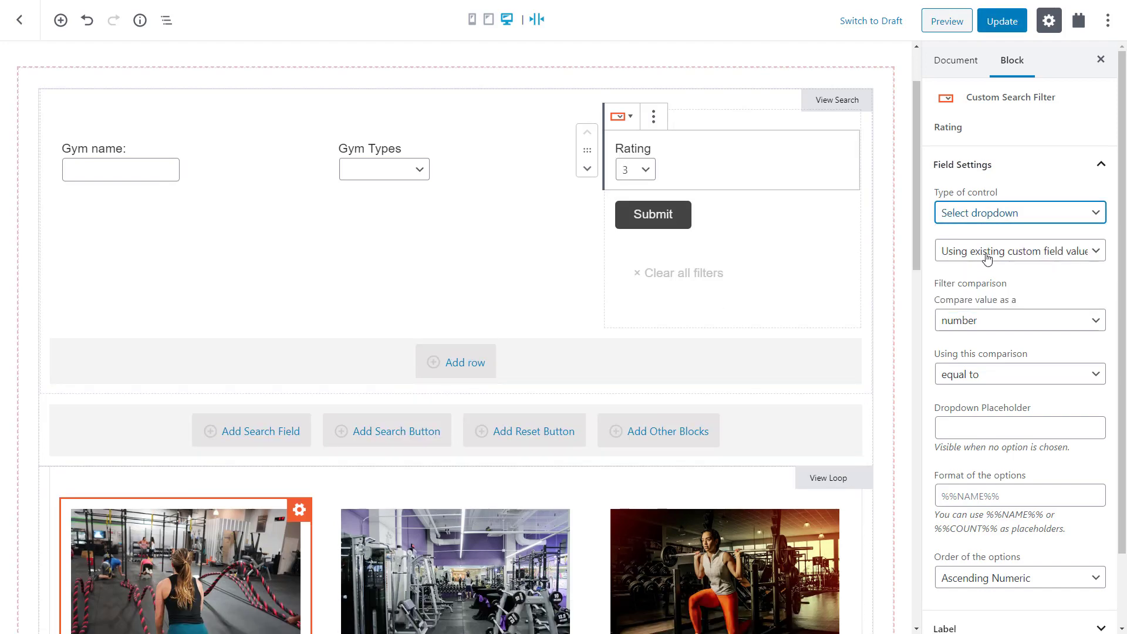
left_click(987, 258)
left_click(987, 283)
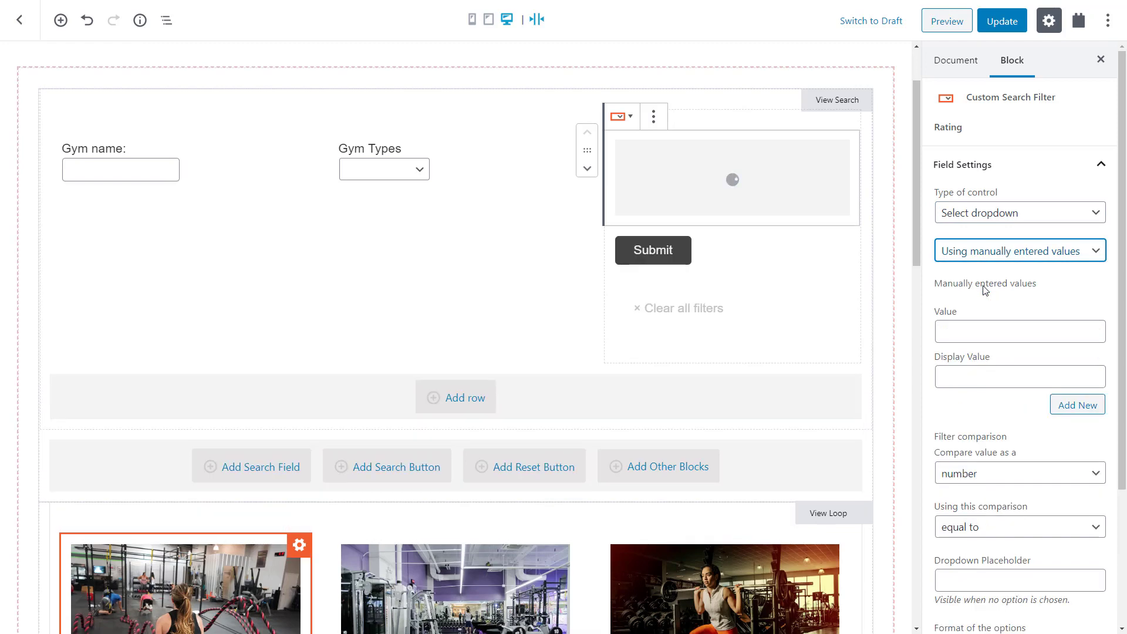
Step: Add Rating options 0 labelled '-Any-' and 5 labelled '5 and above'
left_click(984, 330)
type("0")
left_click(979, 369)
type("-Any-")
key("Return")
left_click(1014, 431)
type("5")
left_click(983, 474)
type("5 an")
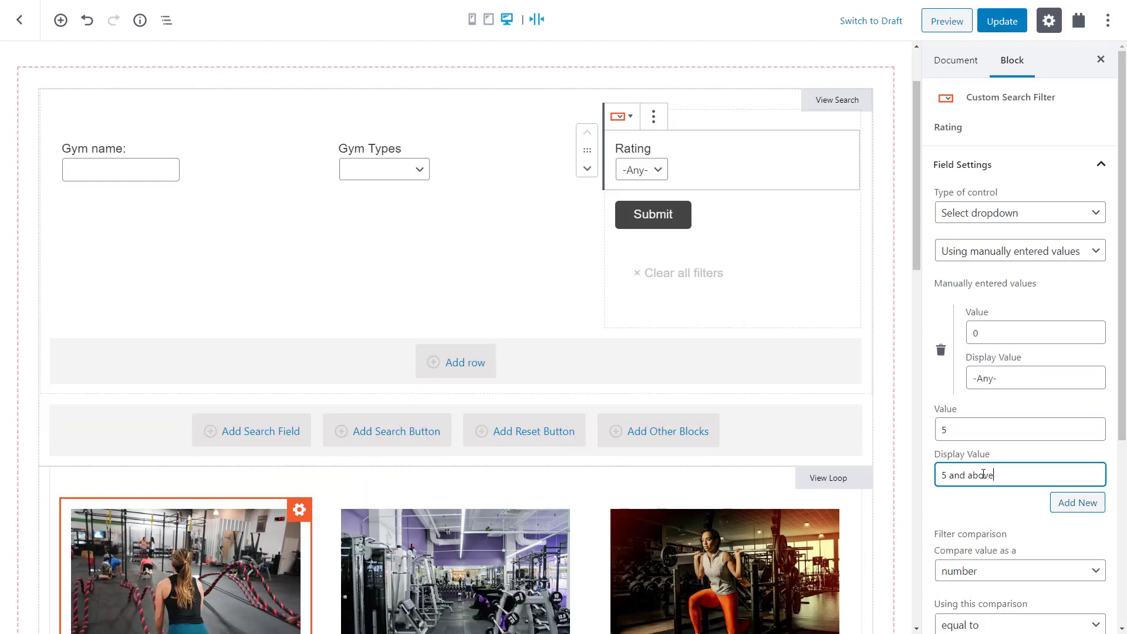
Step: Add Rating options 4 labelled '4 and above' and 3 labelled '3 and above'
left_click(1062, 503)
left_click(1029, 527)
type("4")
key("Tab")
type("4 and abov")
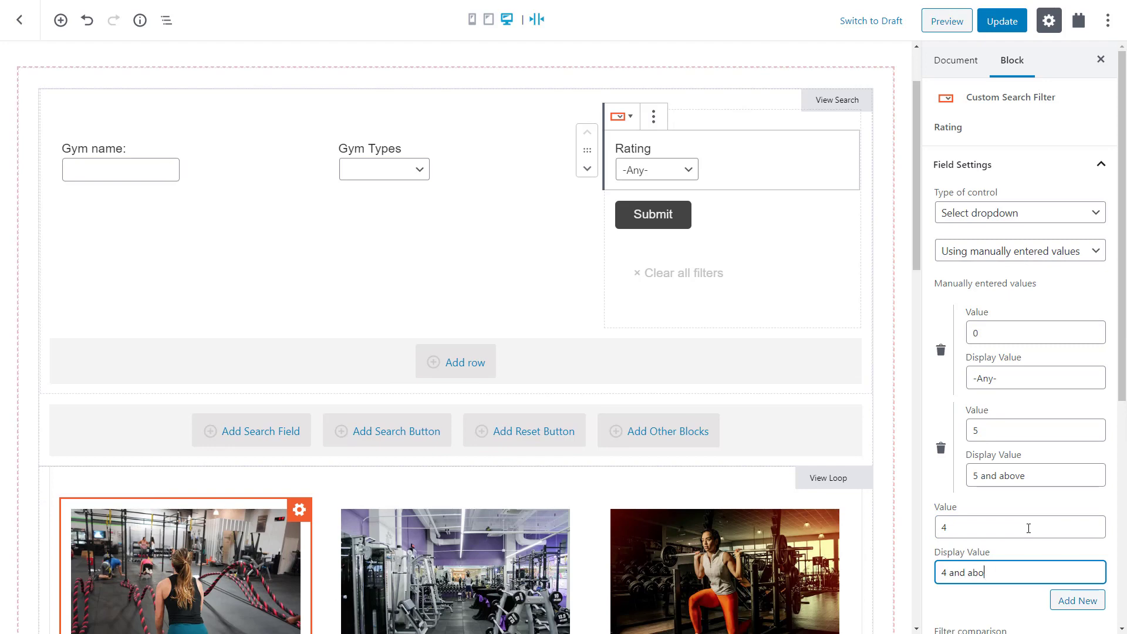
scroll(1028, 528, "down", 5)
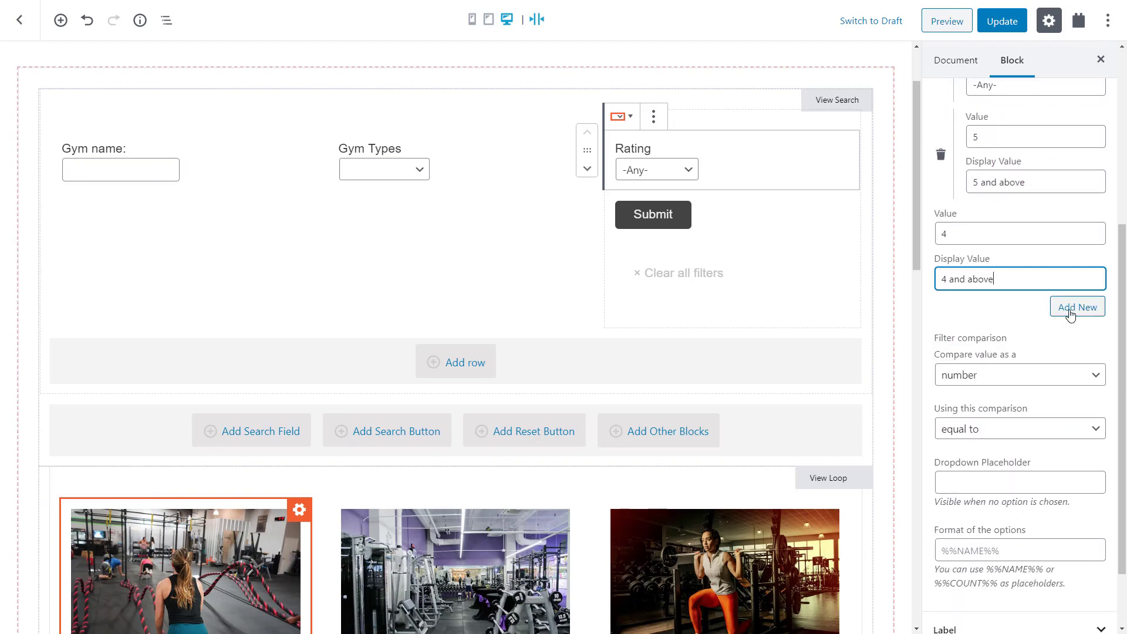
left_click(1070, 312)
left_click(1042, 331)
type("3")
key("Tab")
type("3 and above")
left_click(1073, 411)
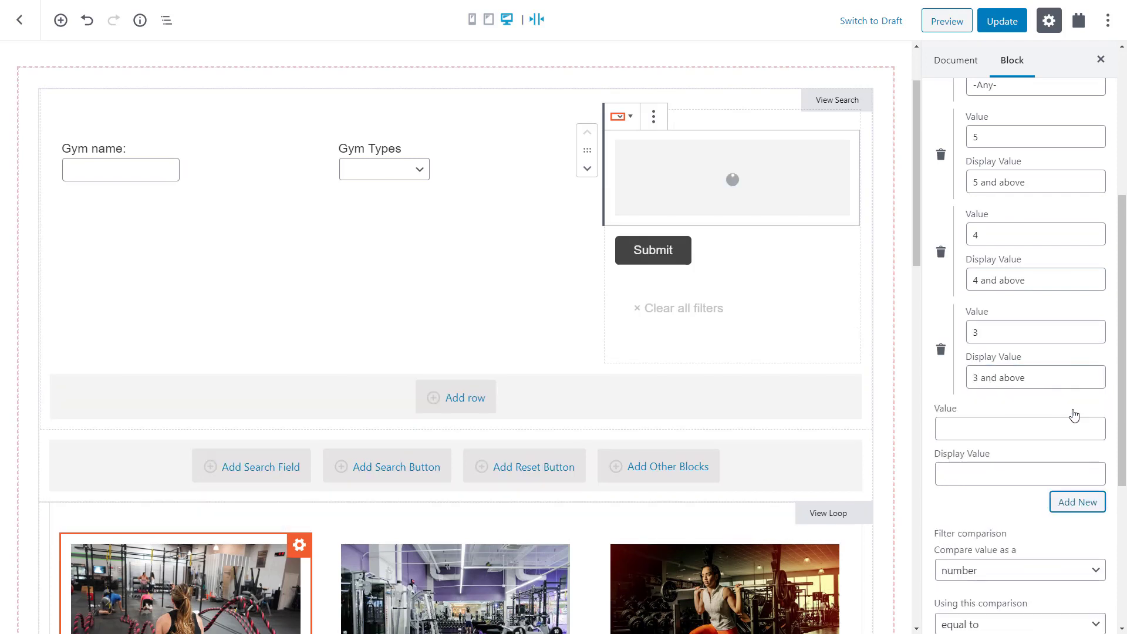
Step: Set the Rating comparison to greater than or equal to
scroll(1074, 415, "down", 5)
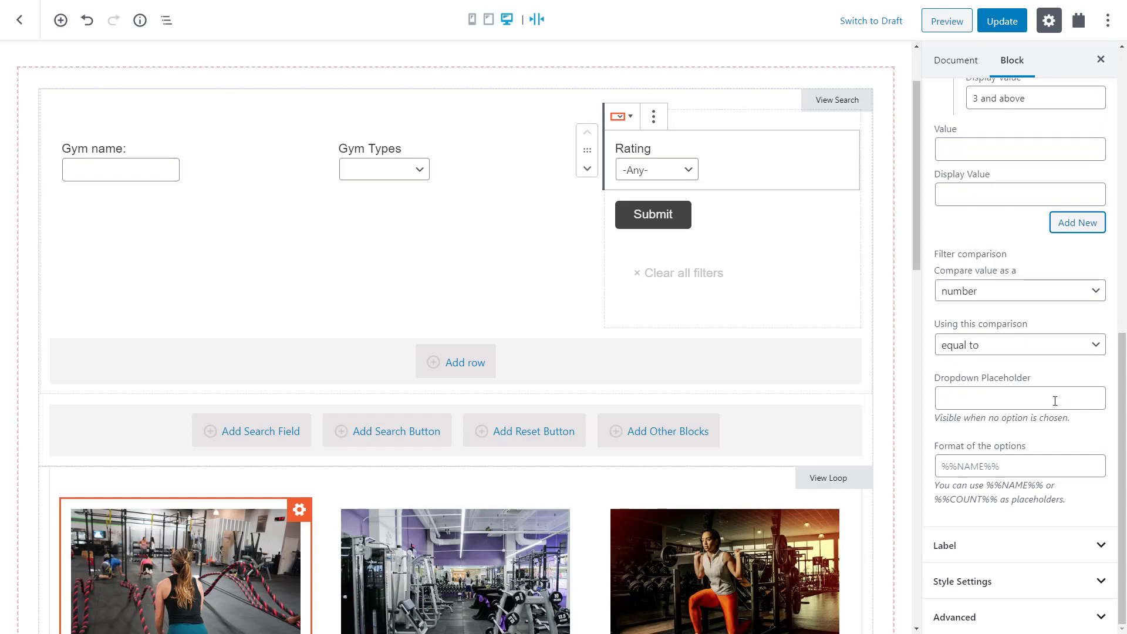
left_click(986, 348)
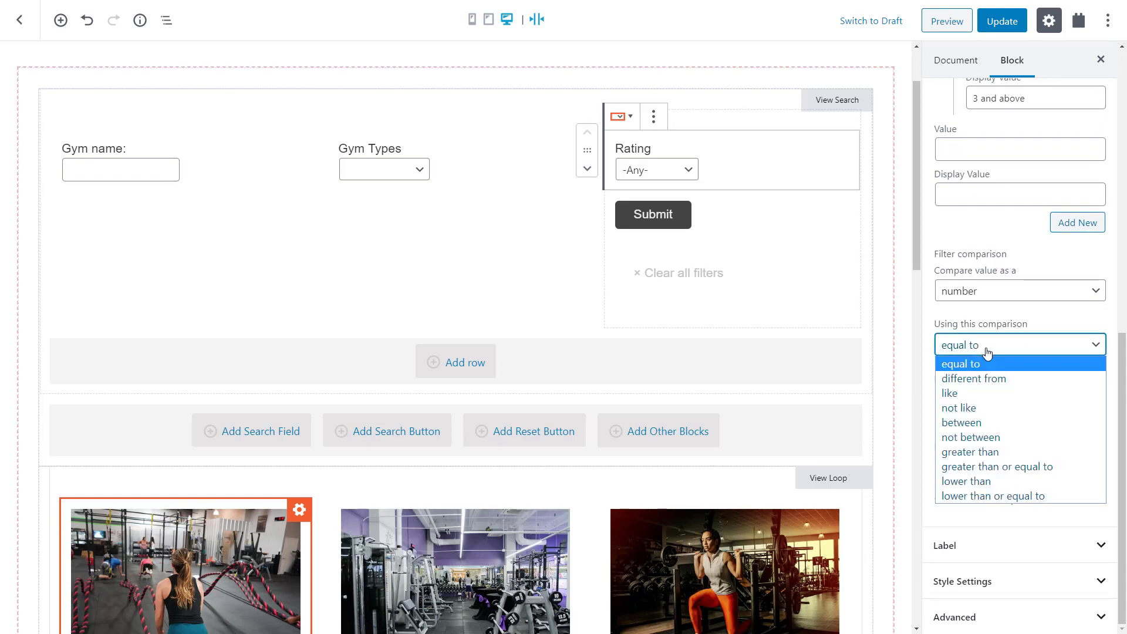
left_click(996, 466)
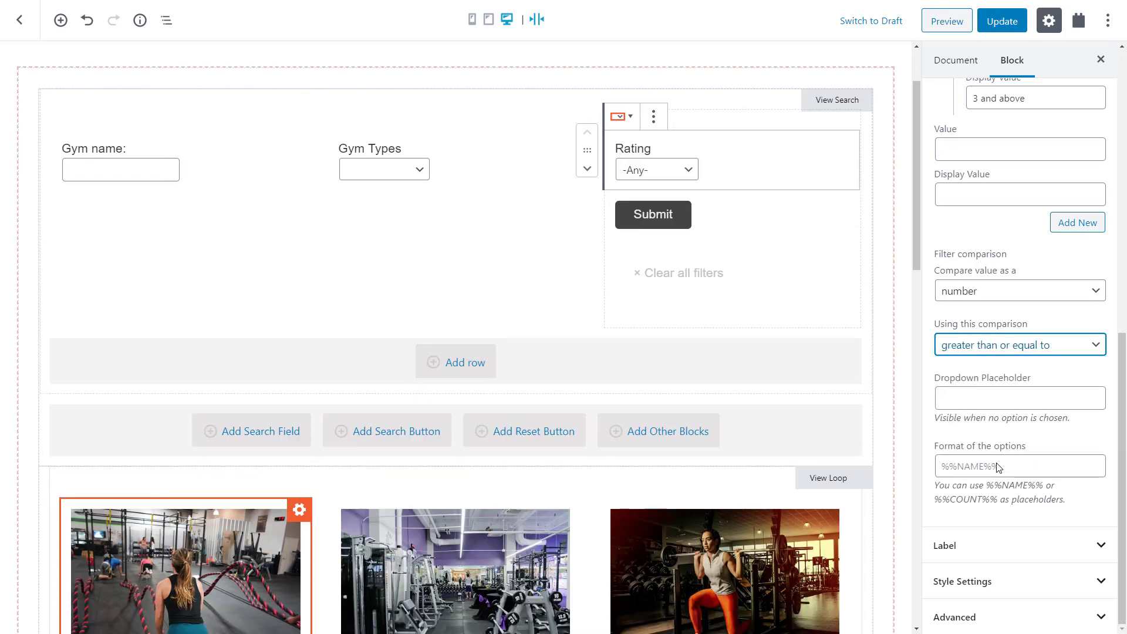
Step: Preview the page, filter gyms by '5 and above', then clear all filters
left_click(944, 22)
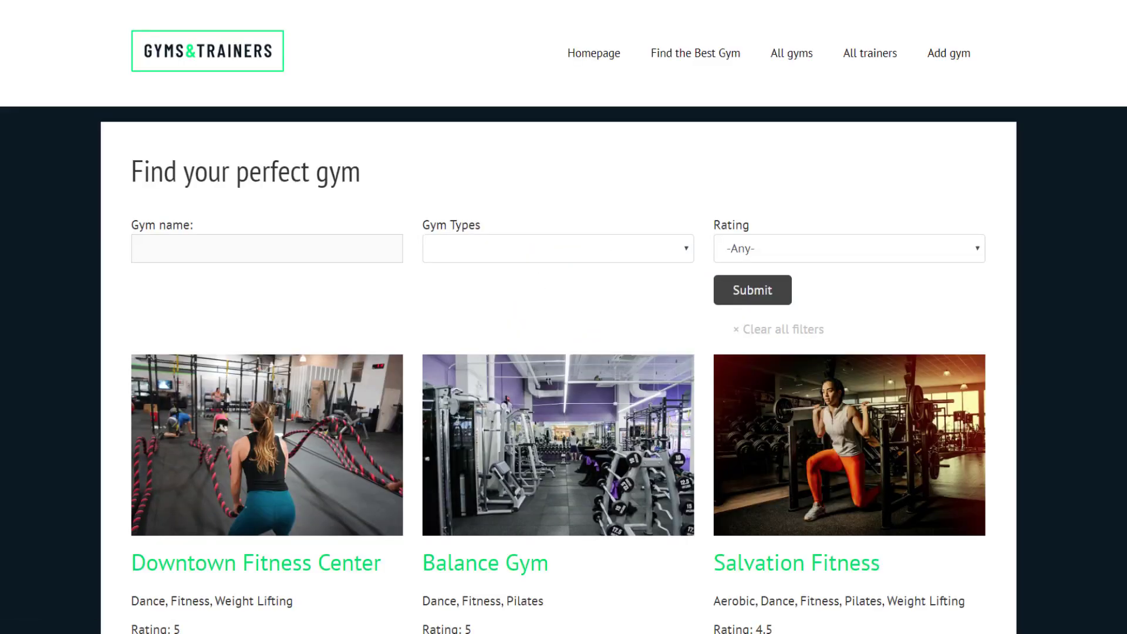
left_click(837, 248)
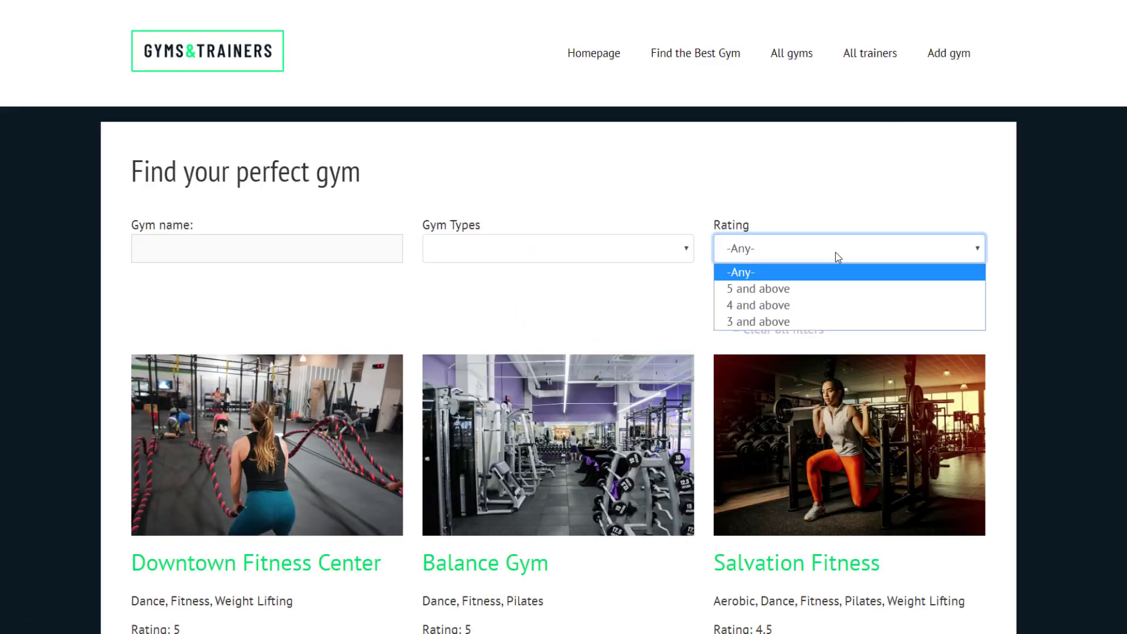
left_click(823, 289)
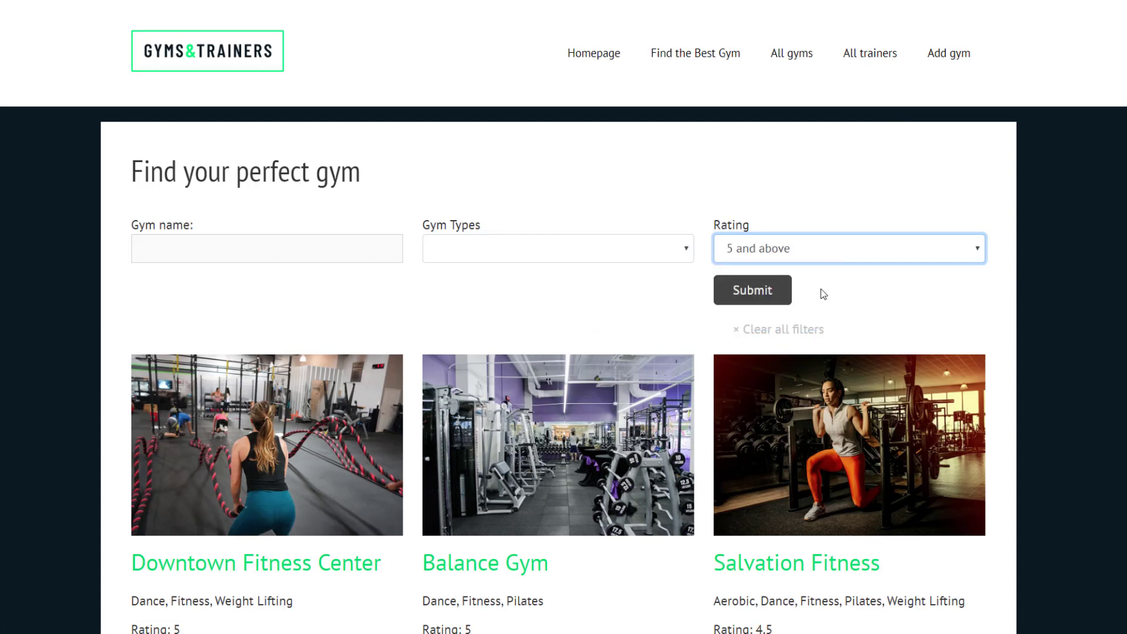
left_click(764, 296)
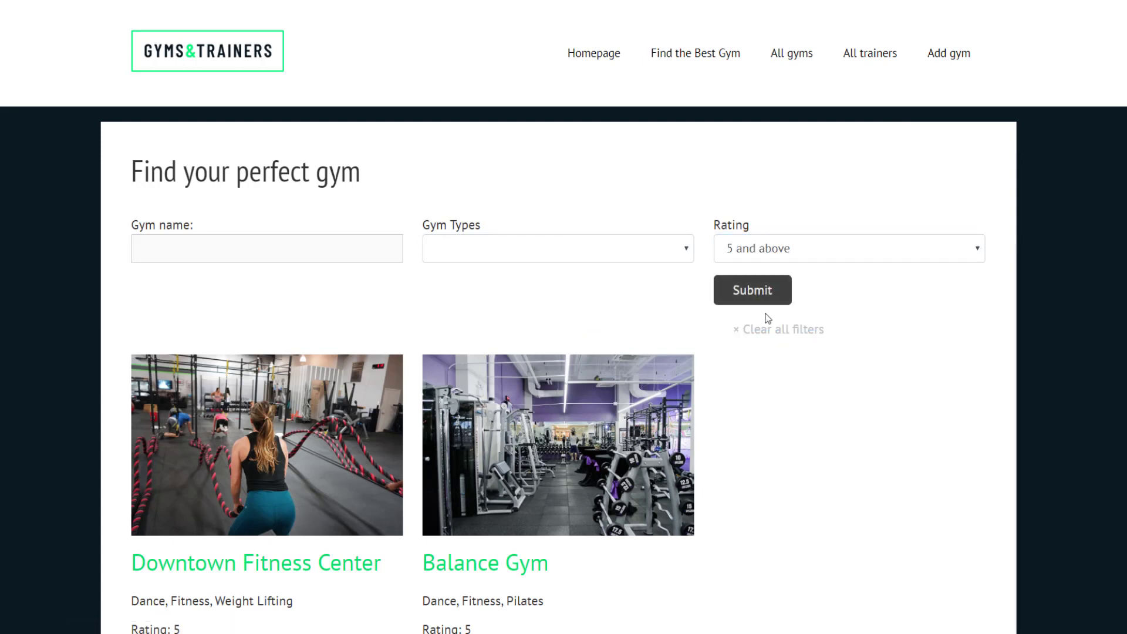
left_click(768, 331)
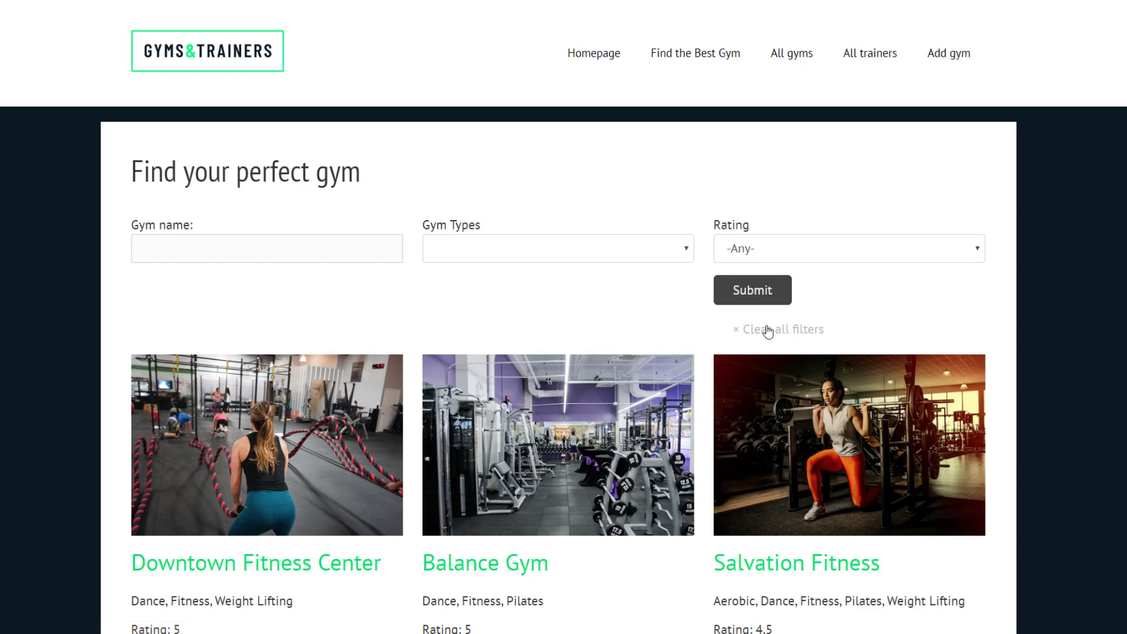
Step: Filter the preview by '4 and above' rating and review the results
left_click(836, 251)
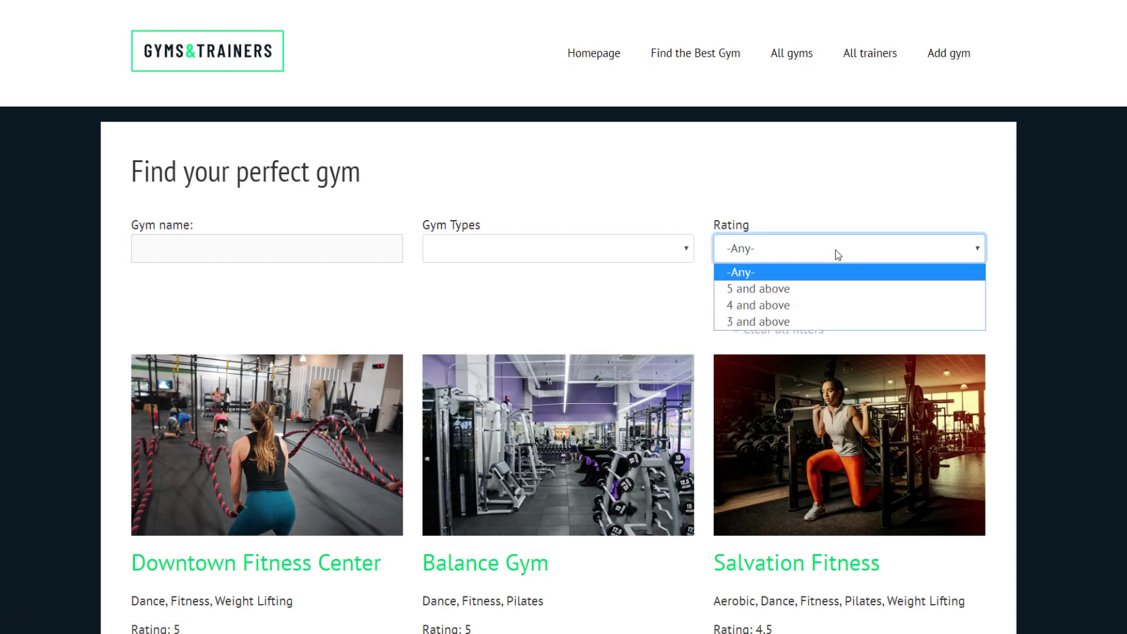
left_click(813, 304)
left_click(758, 296)
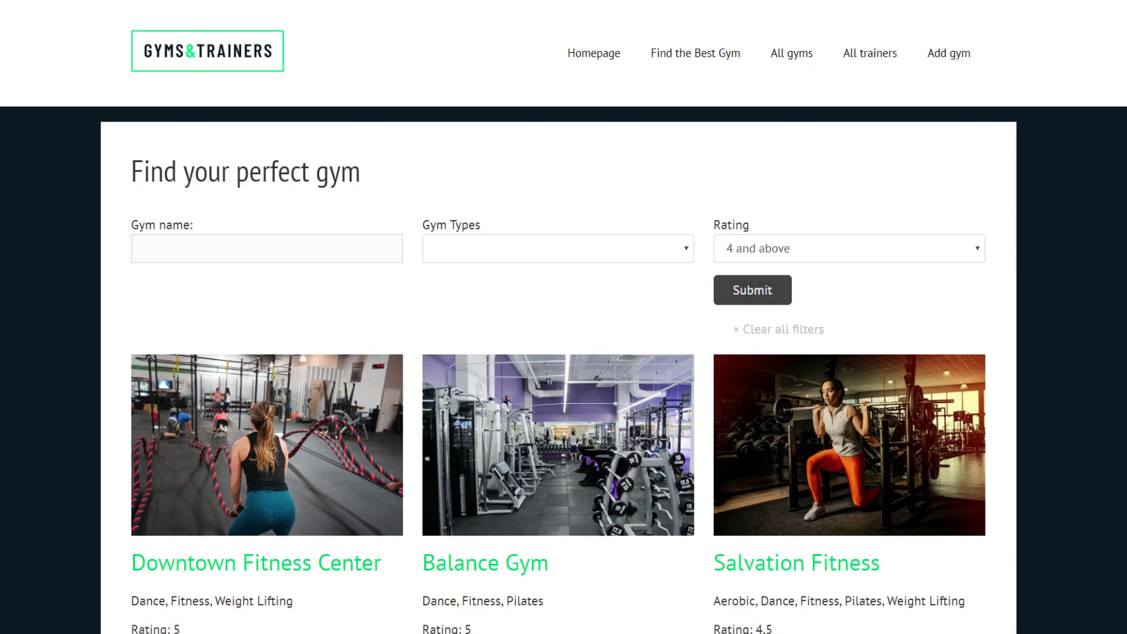
scroll(563, 317, "down", 5)
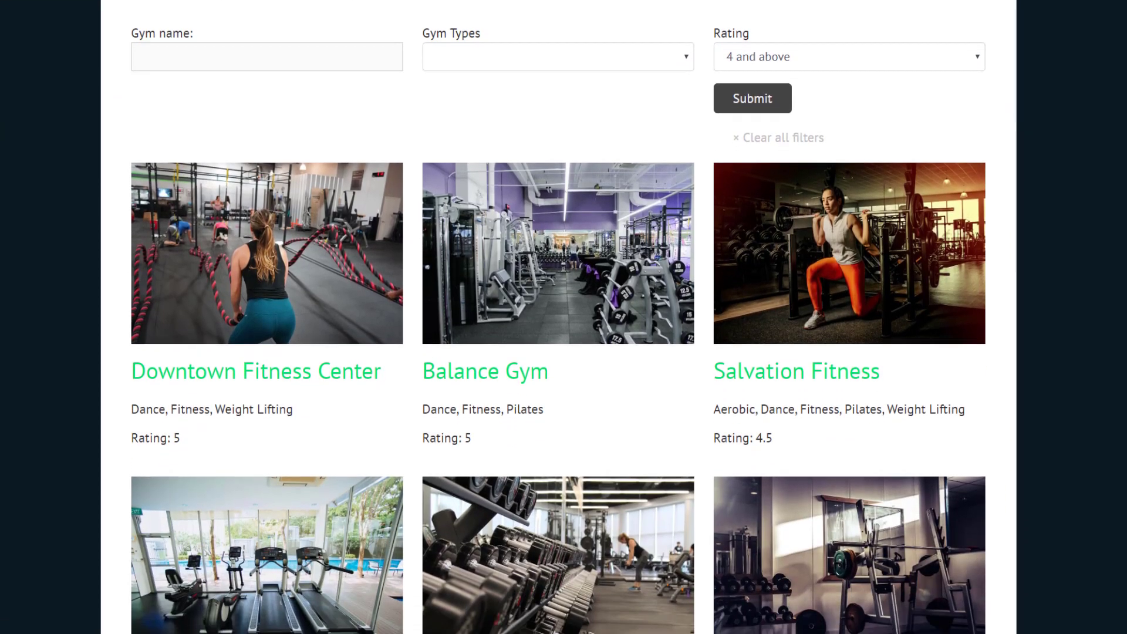
scroll(563, 317, "down", 1)
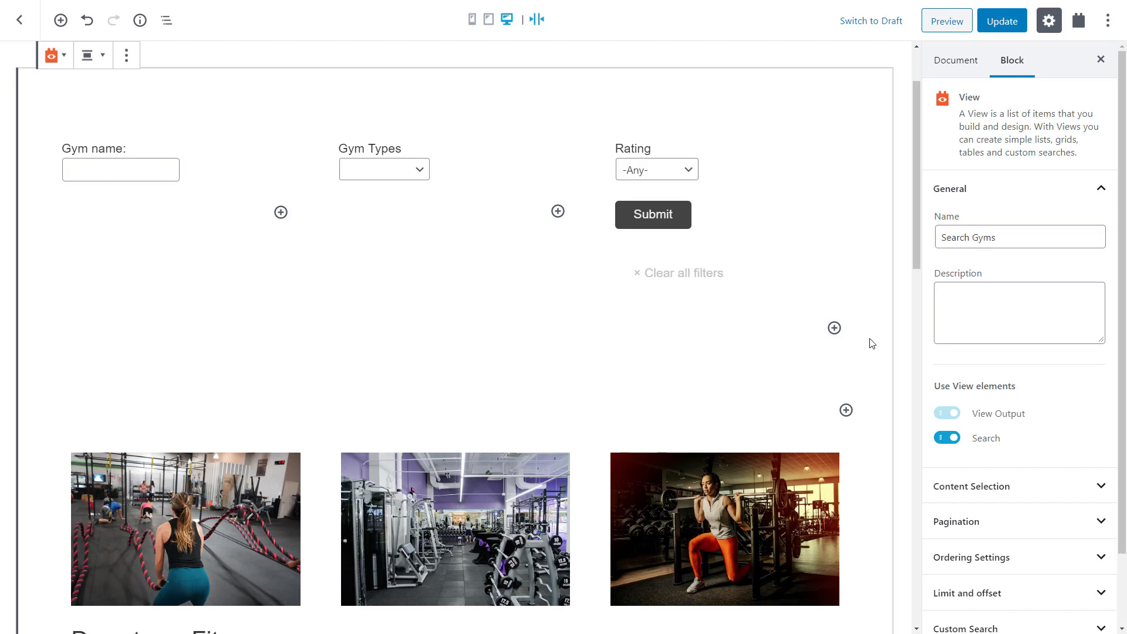
Step: Set the View Search's Custom Search option to AJAX refresh when changing any filter
left_click(165, 26)
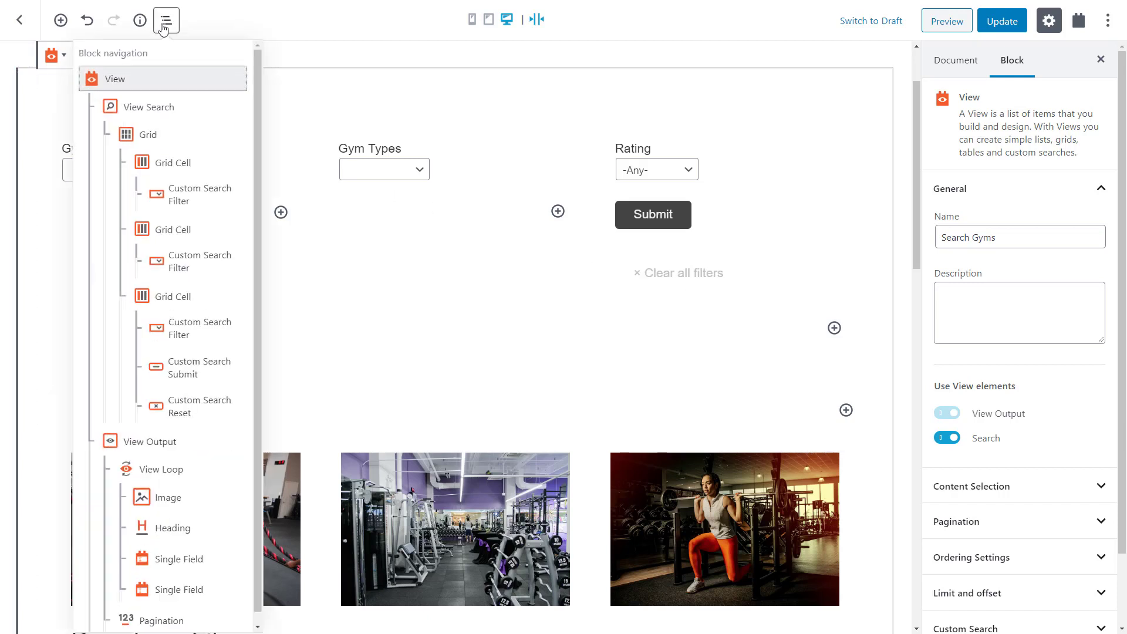
left_click(165, 108)
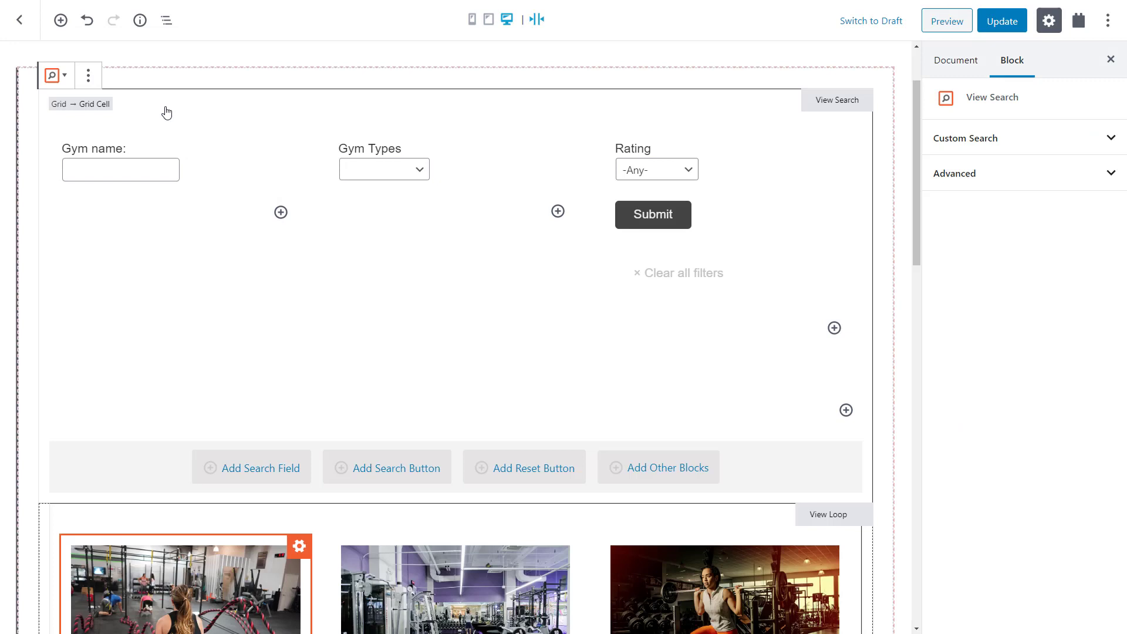
left_click(1034, 153)
left_click(1004, 262)
Step: Preview the page and choose Aerobic in Gym Types, seeing the results narrow instantly
left_click(947, 21)
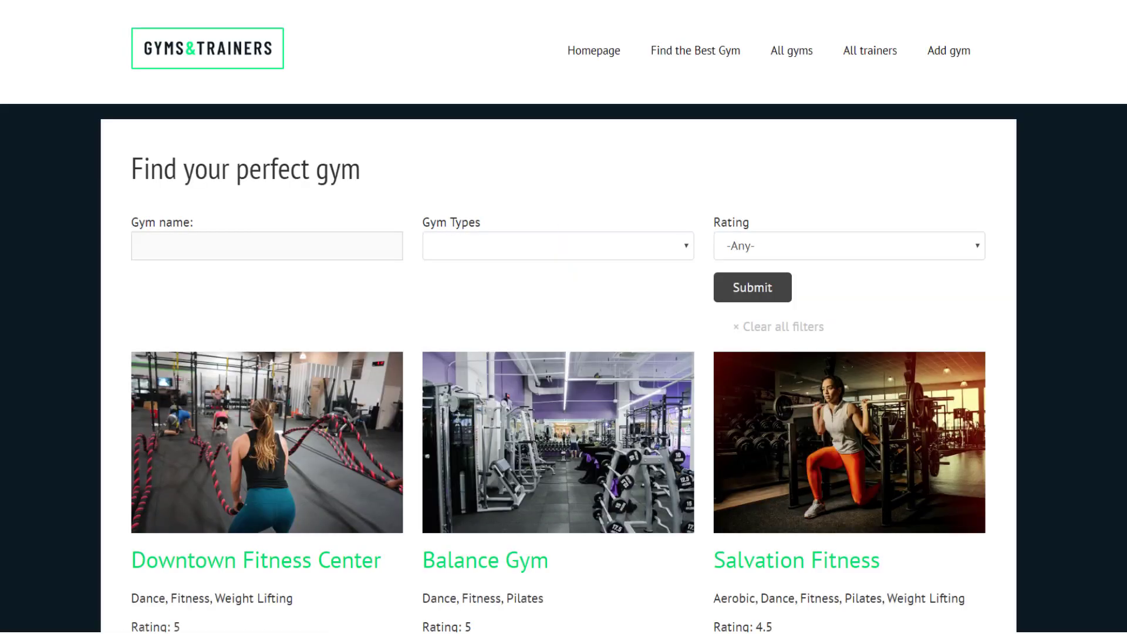
left_click(622, 251)
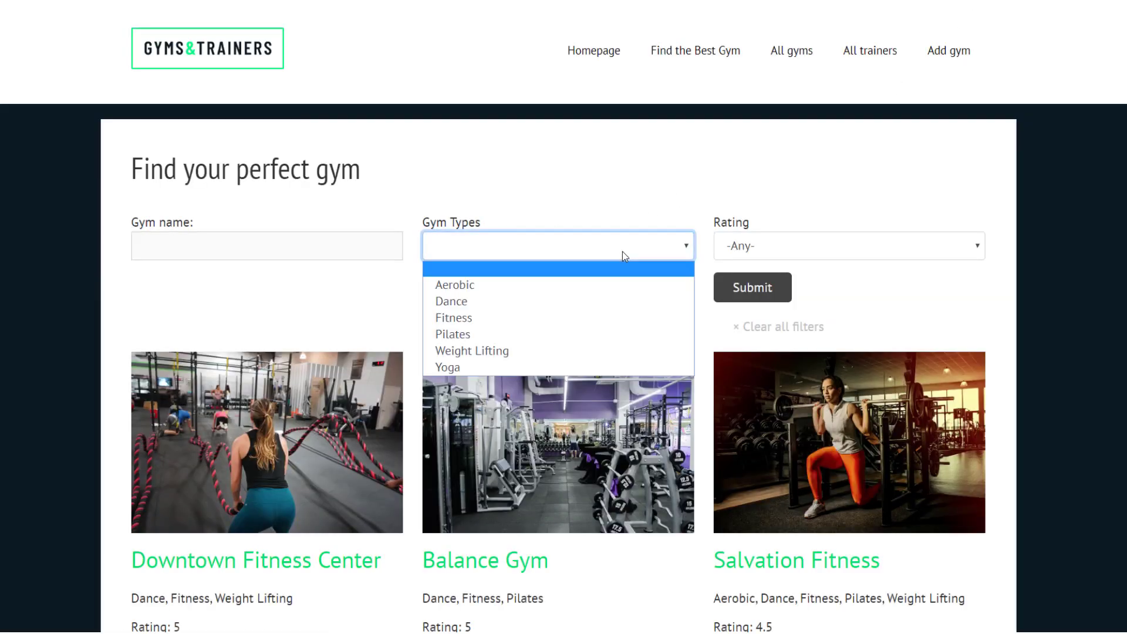
left_click(619, 285)
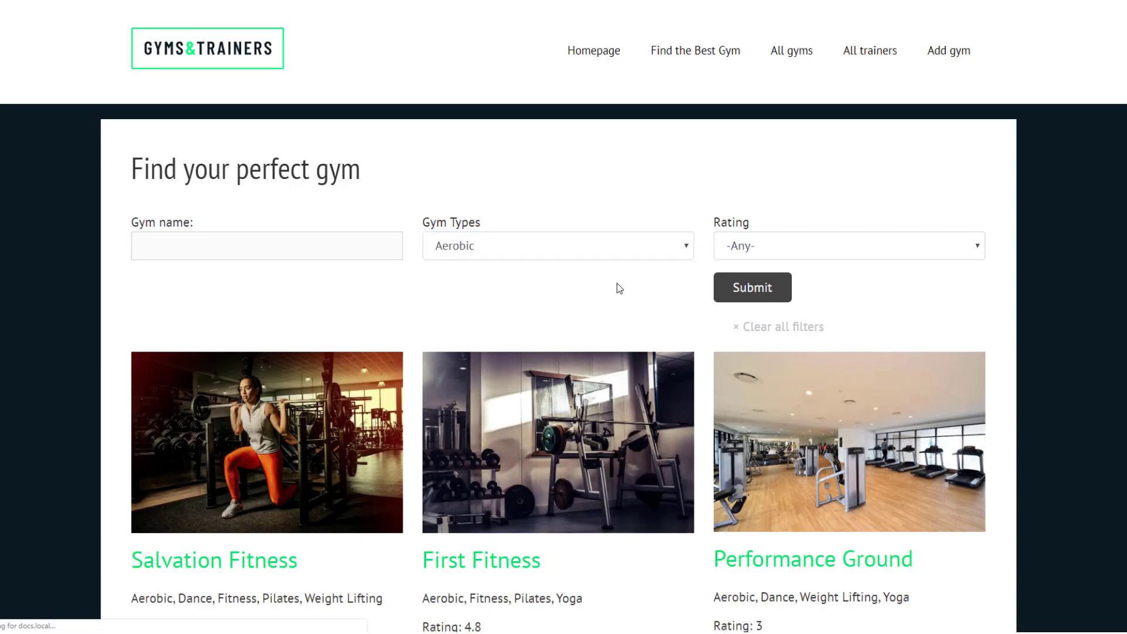
scroll(618, 288, "down", 1)
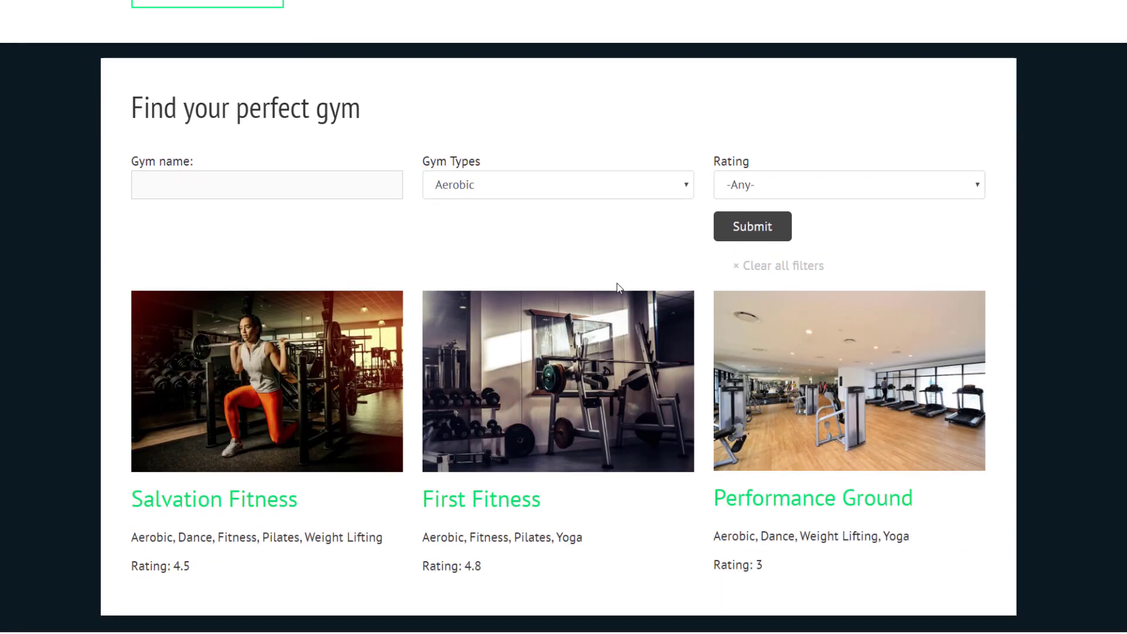